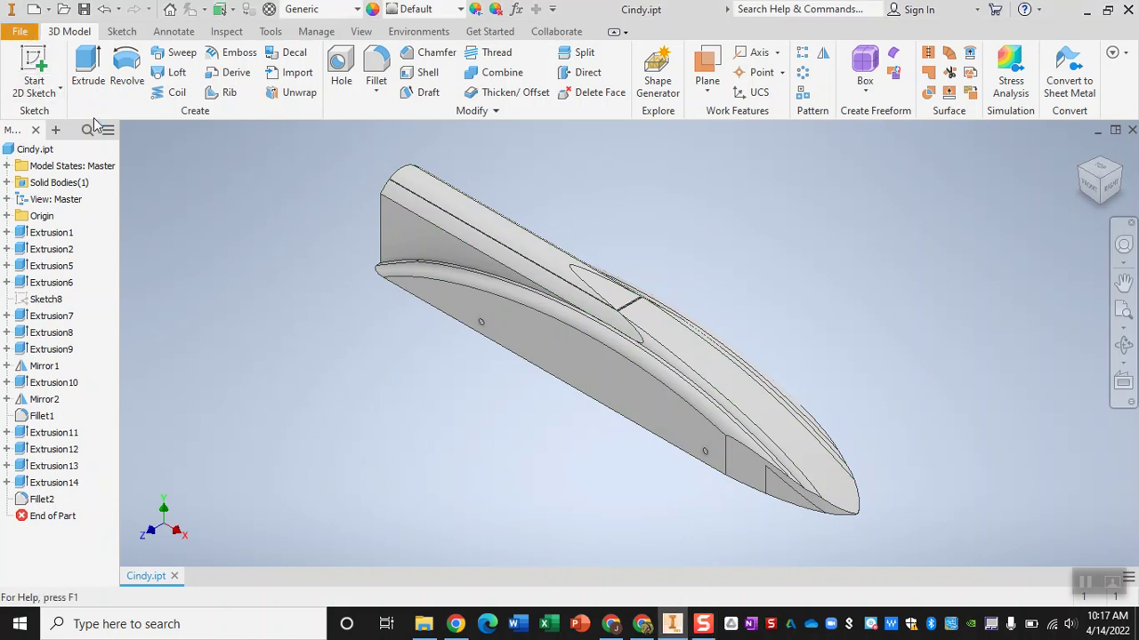
# - Create Drawing1 from the first standard drawing template and select Sheet:1
pyautogui.click(20, 31)
pyautogui.moveTo(82, 101)
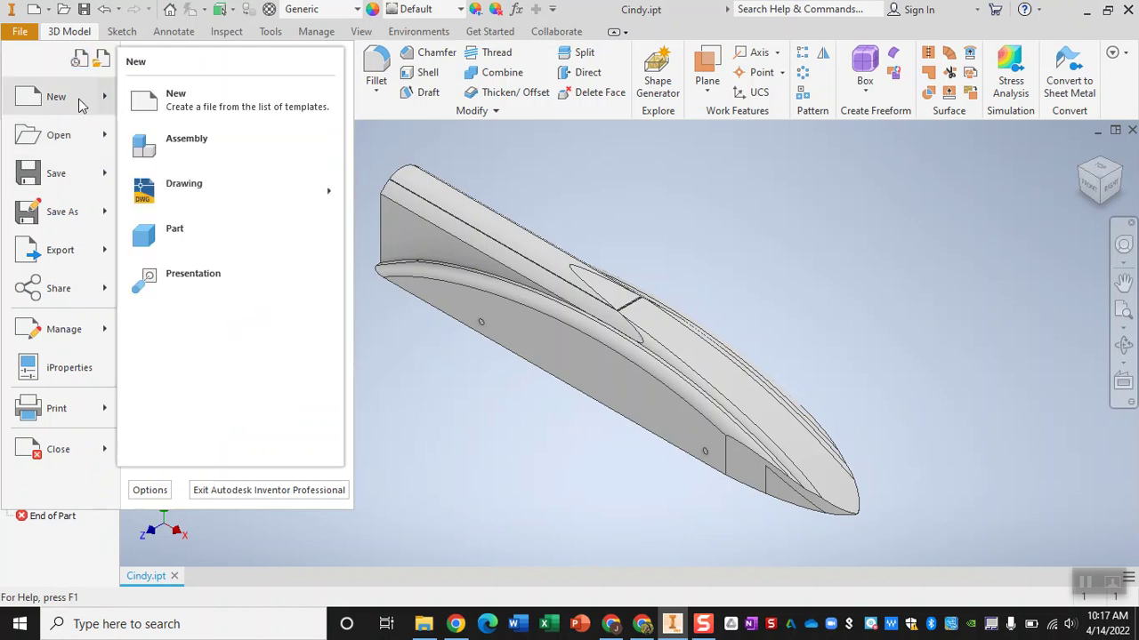
pyautogui.moveTo(211, 186)
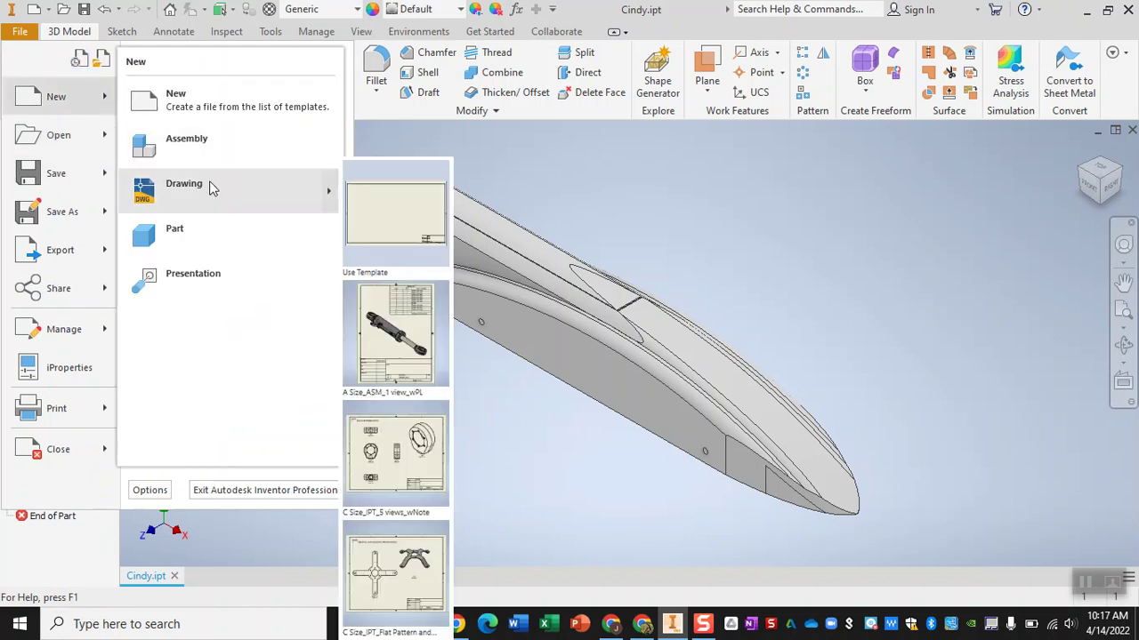
pyautogui.click(394, 213)
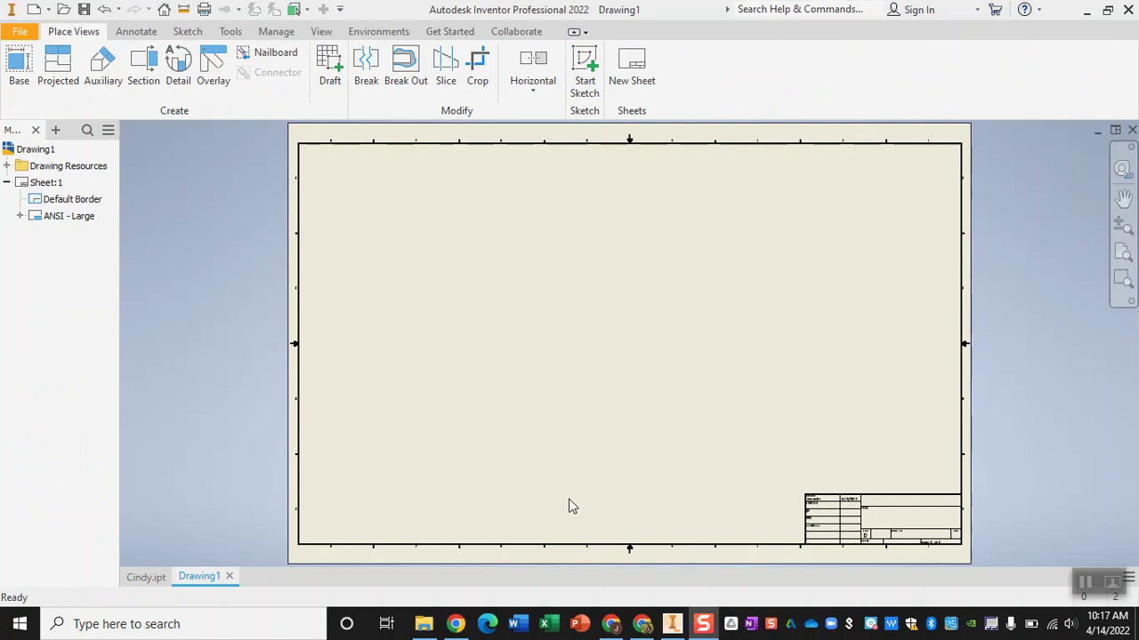
pyautogui.click(40, 183)
# - Resize Sheet:1 to a custom inch size of 14 wide by 8.5 high
pyautogui.rightClick(36, 192)
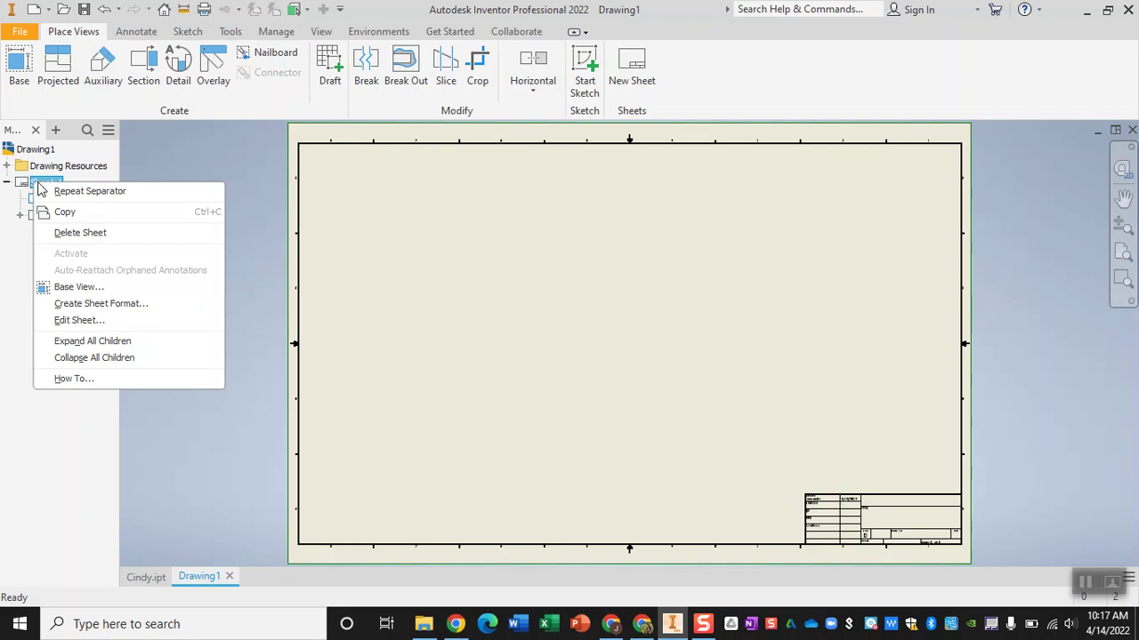
pyautogui.click(78, 322)
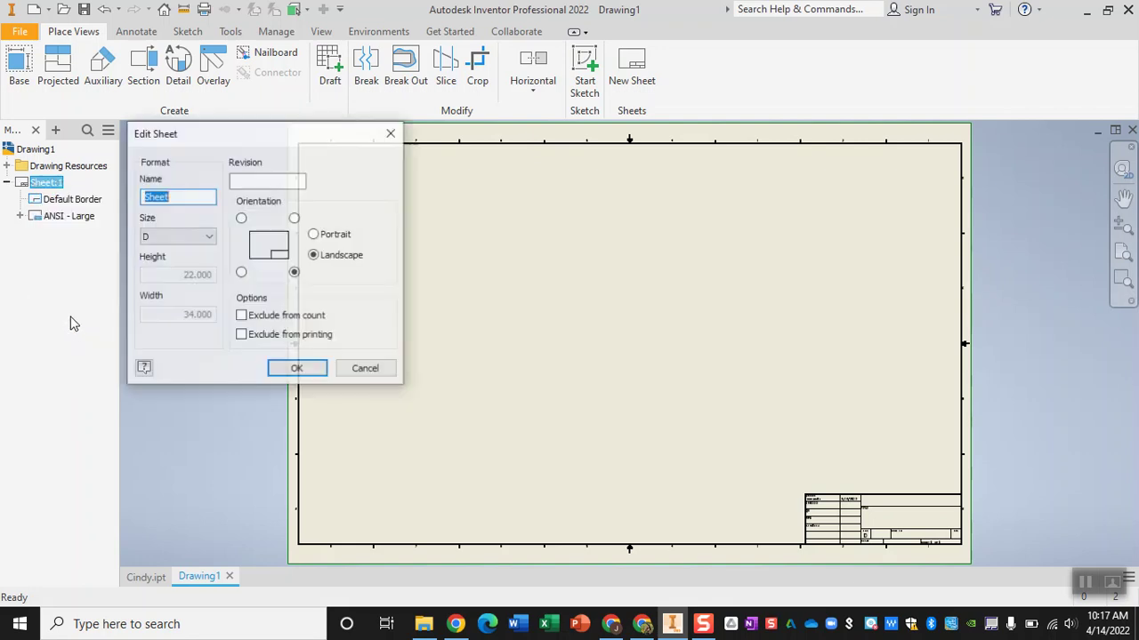
pyautogui.click(206, 239)
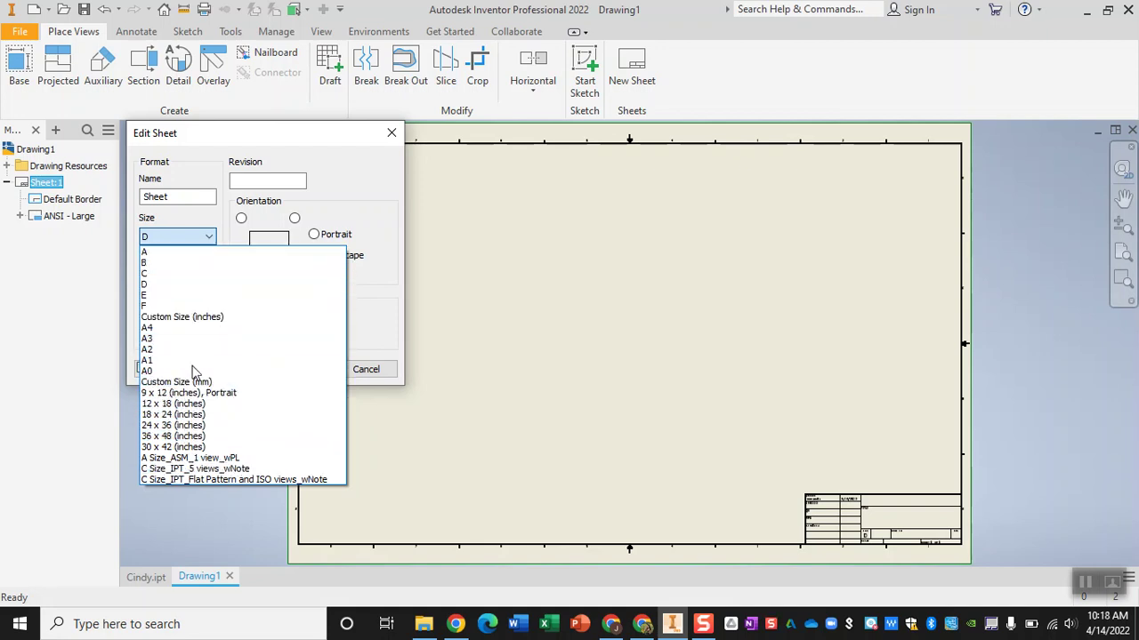
pyautogui.click(173, 317)
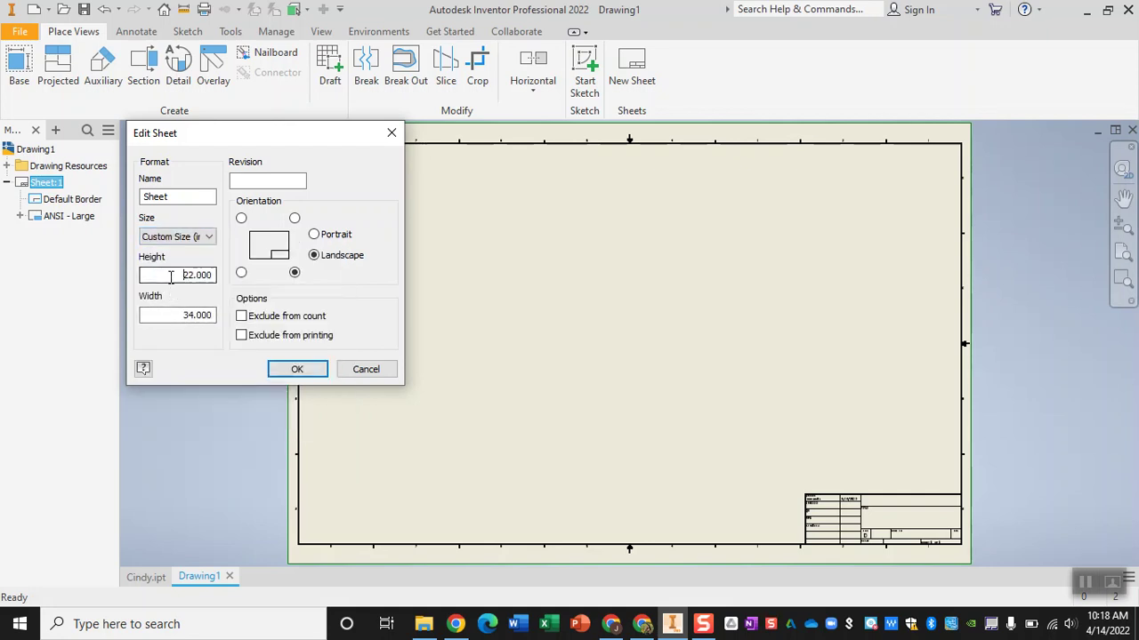
pyautogui.moveTo(172, 277); pyautogui.dragTo(229, 282)
pyautogui.write('8.5')
pyautogui.moveTo(182, 311); pyautogui.dragTo(235, 322)
pyautogui.write('14')
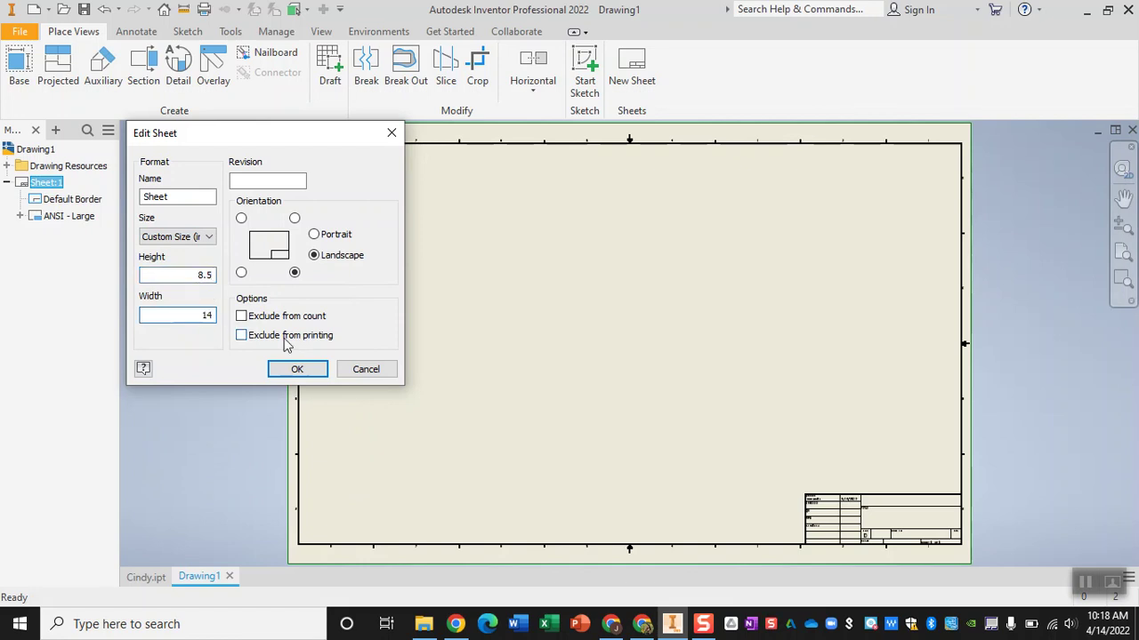
pyautogui.click(293, 370)
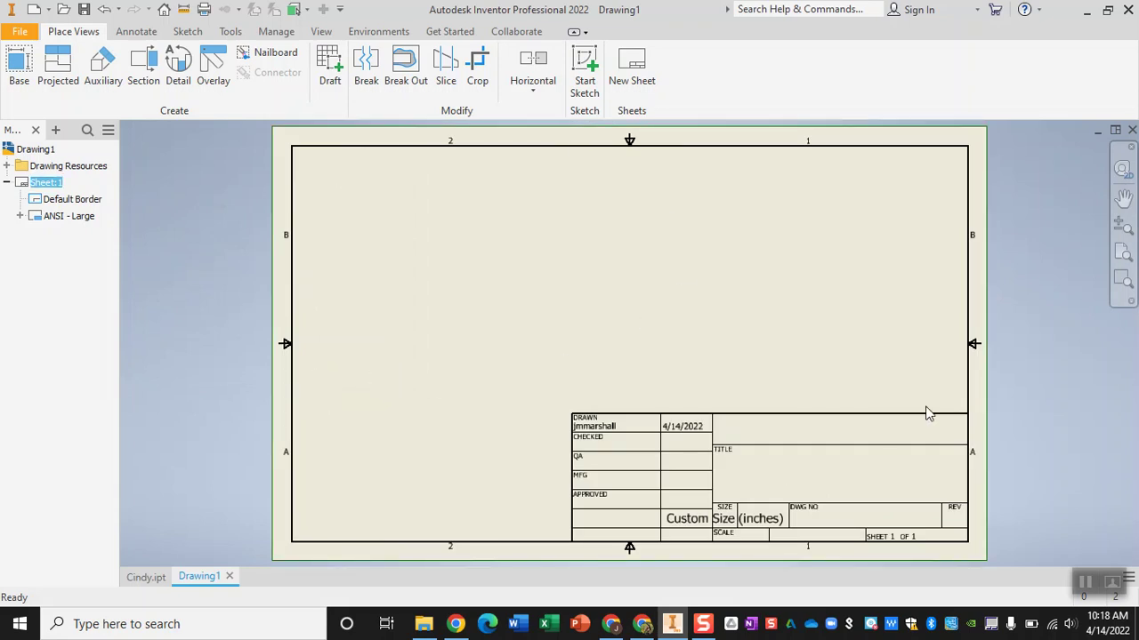
# - Delete the ANSI - Large title block and the Default Border from the sheet
pyautogui.click(76, 219)
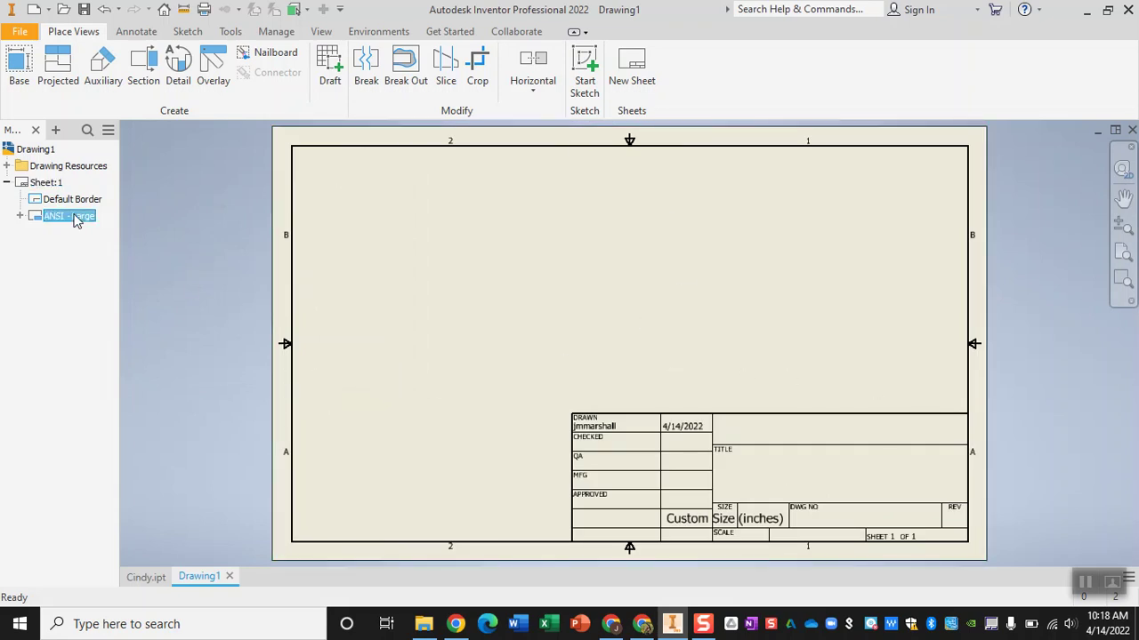
pyautogui.press('Delete')
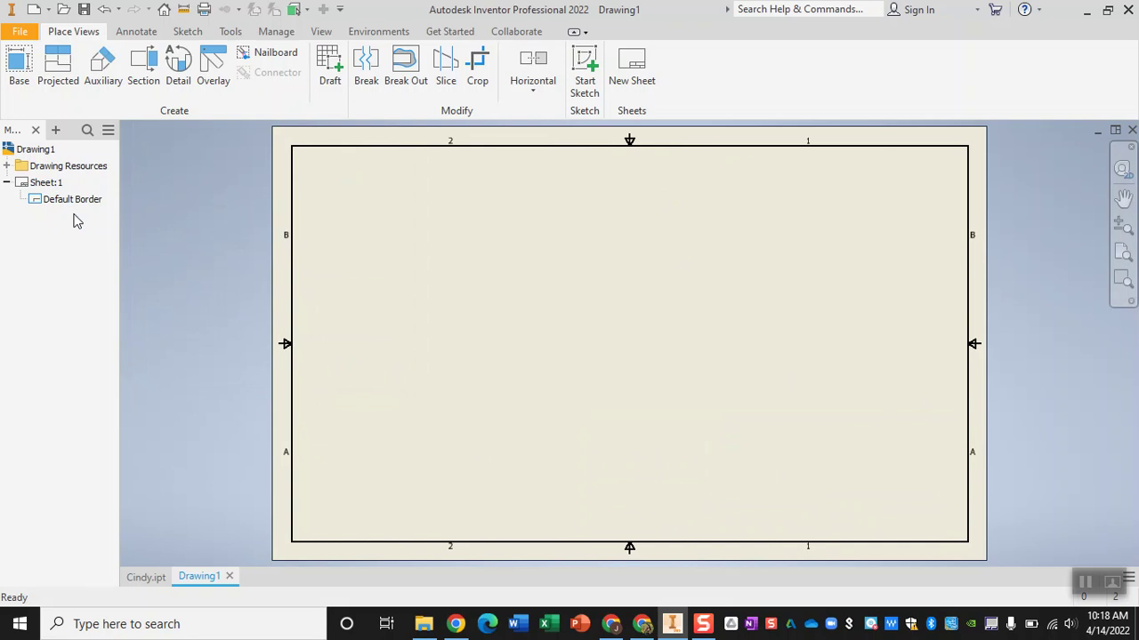
pyautogui.click(77, 201)
pyautogui.press('Delete')
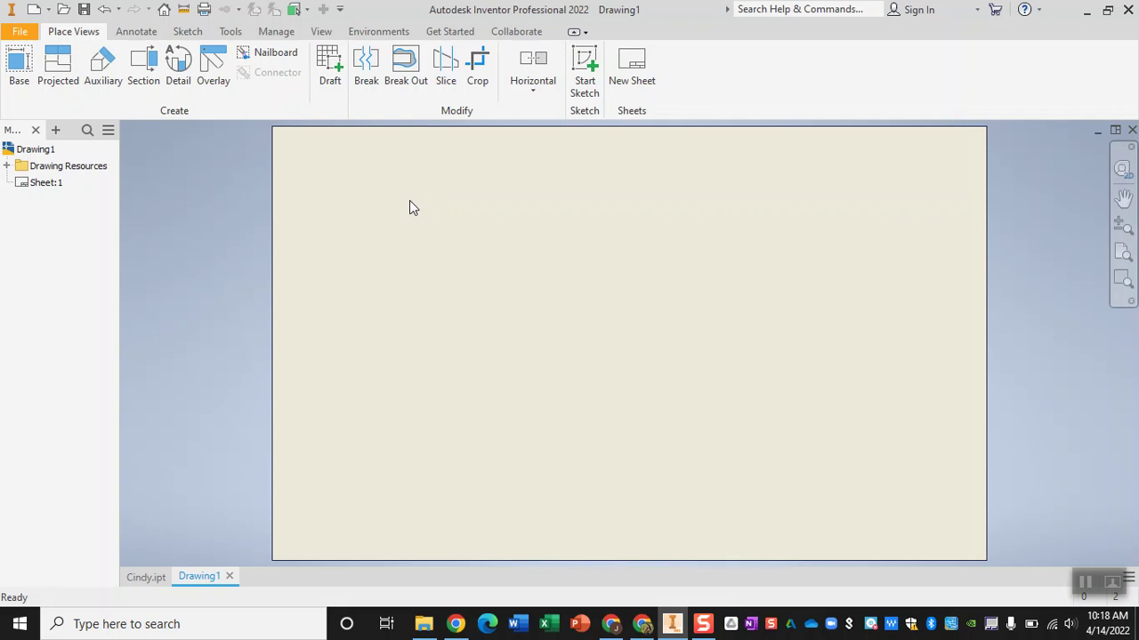
# - Start a base view of the car body at scale 1 with hidden lines
pyautogui.click(22, 72)
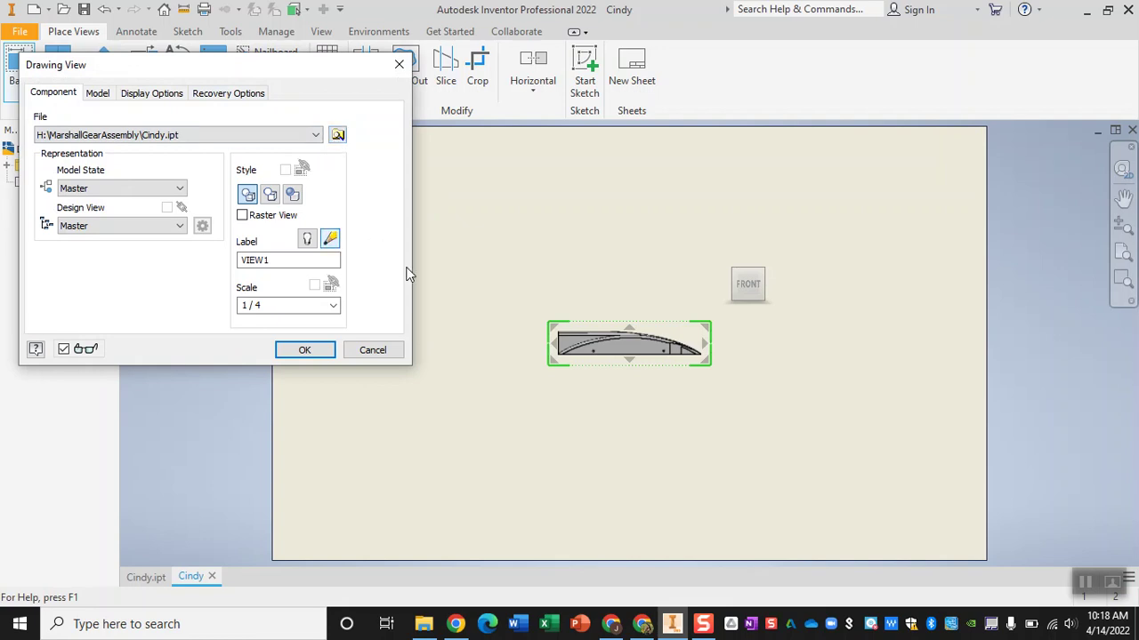
pyautogui.moveTo(602, 353)
pyautogui.mouseDown()
pyautogui.moveTo(612, 300)
pyautogui.moveTo(607, 343)
pyautogui.mouseUp()
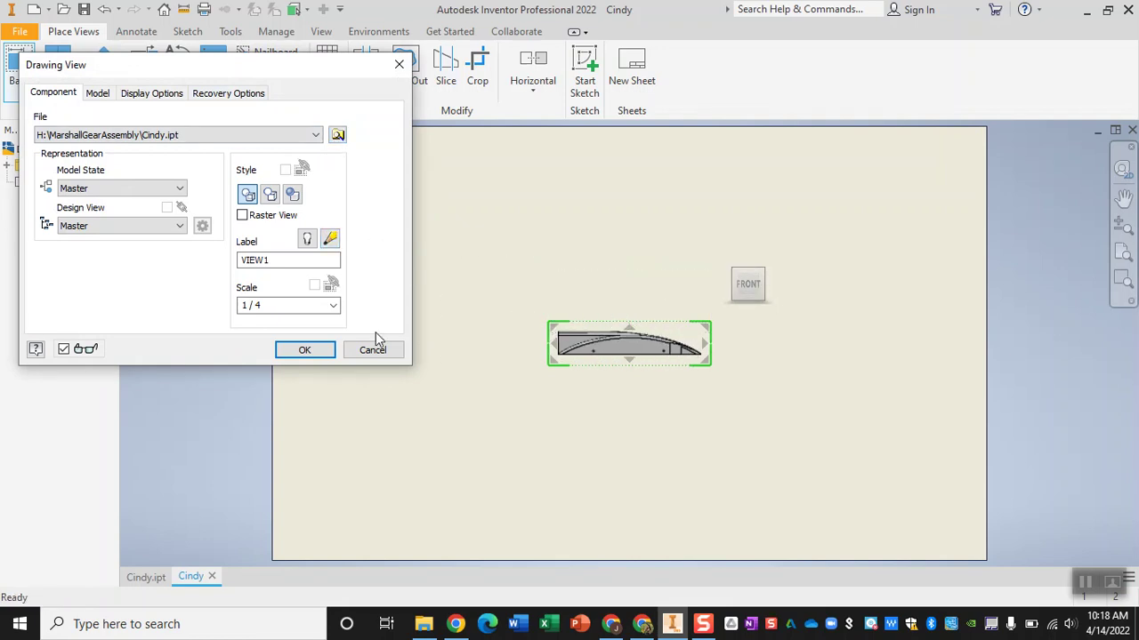
pyautogui.click(326, 307)
pyautogui.write('1')
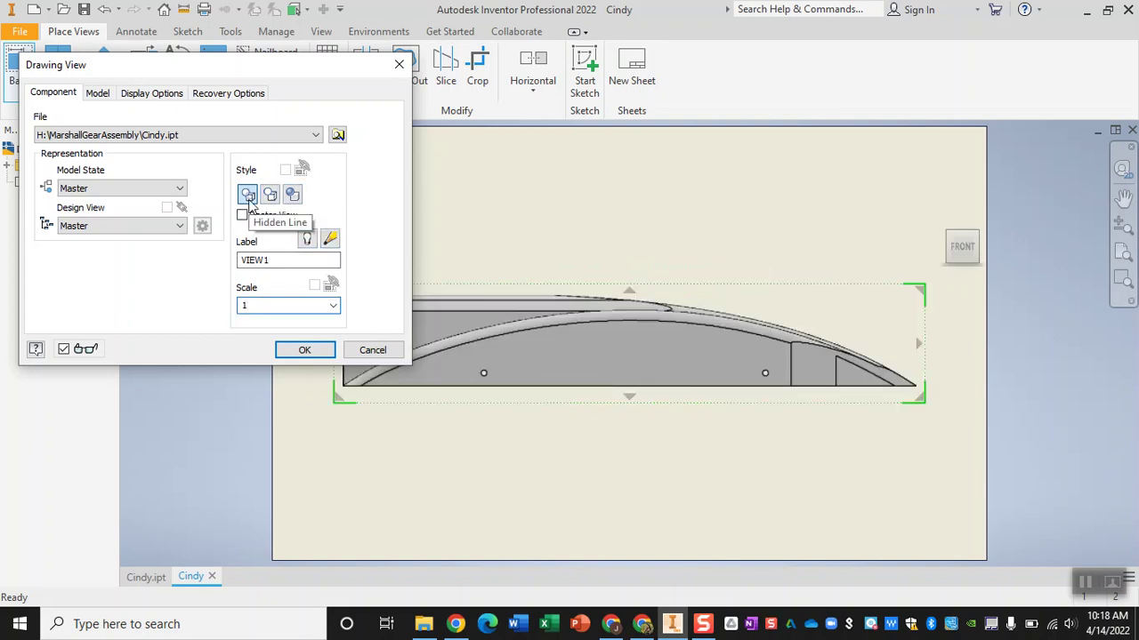
pyautogui.click(248, 197)
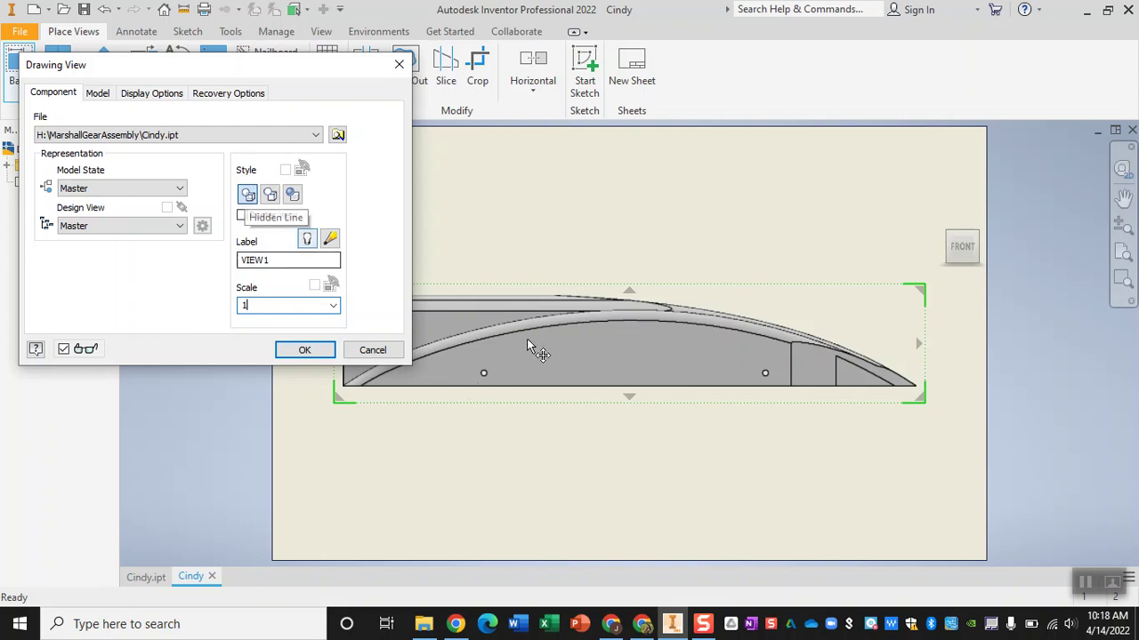
# - Move the side view lower and add a projected top view above it
pyautogui.moveTo(528, 345); pyautogui.dragTo(527, 457)
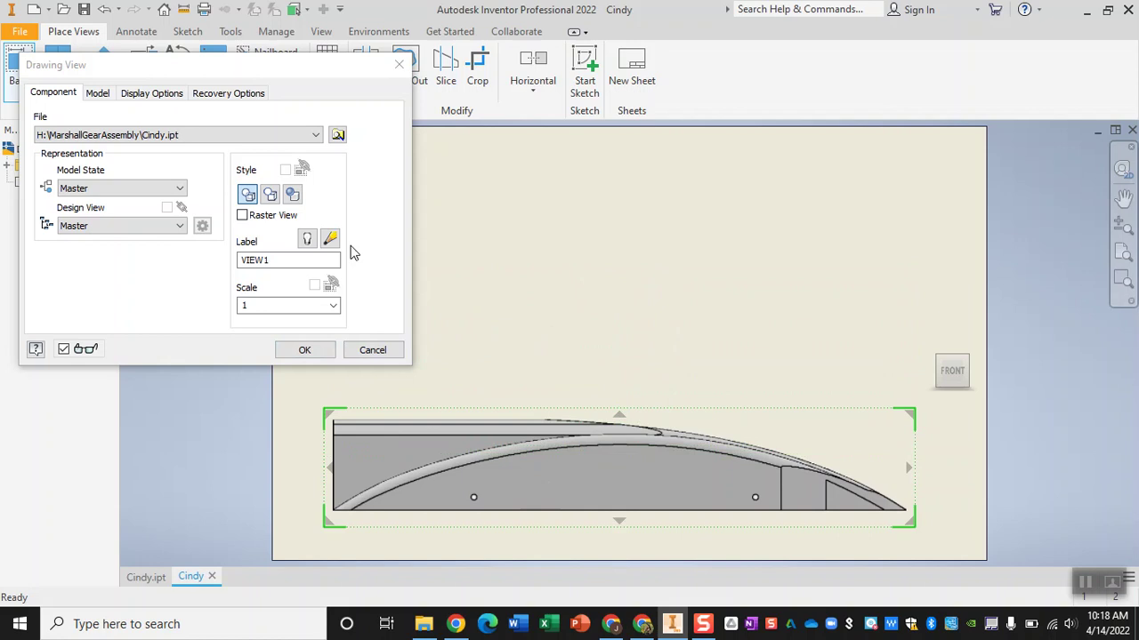
pyautogui.moveTo(334, 65); pyautogui.dragTo(333, 42)
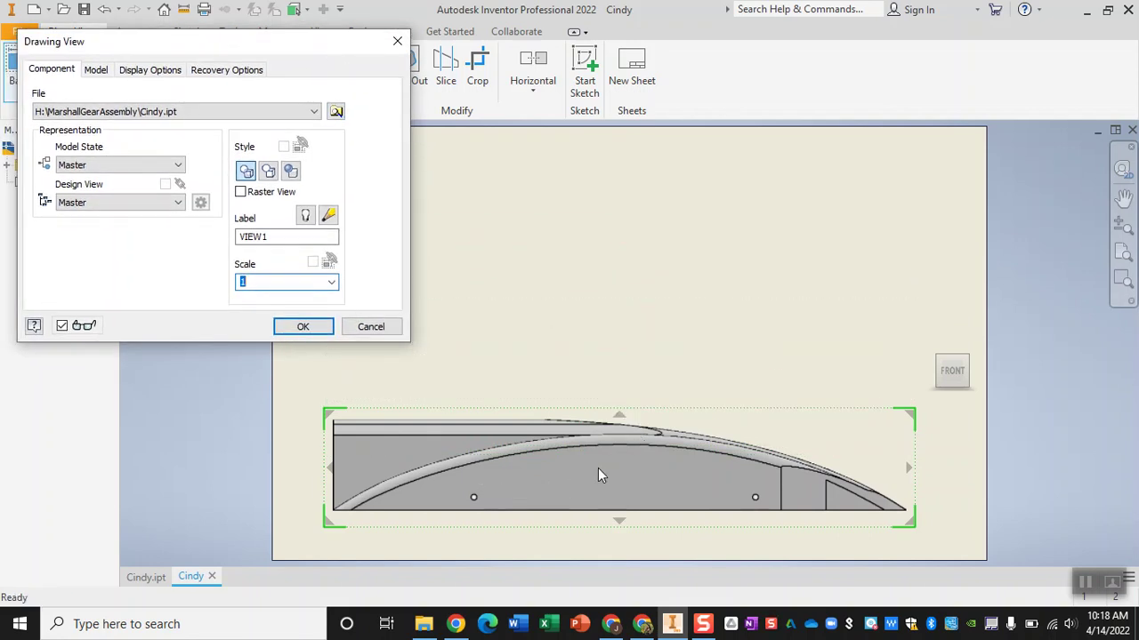
pyautogui.click(621, 418)
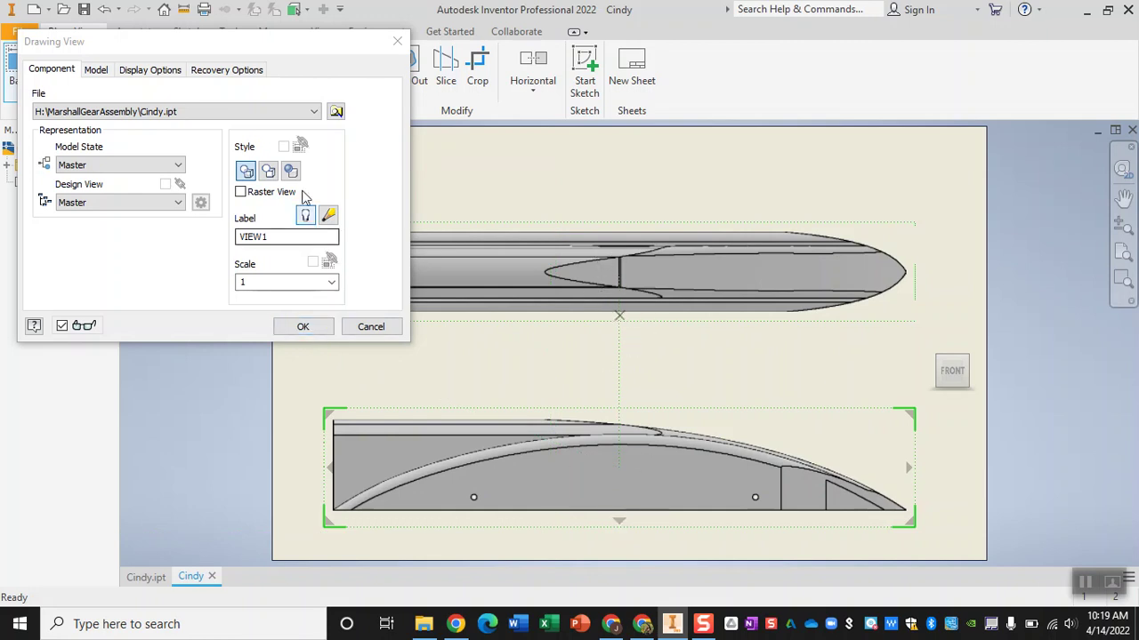
pyautogui.click(302, 327)
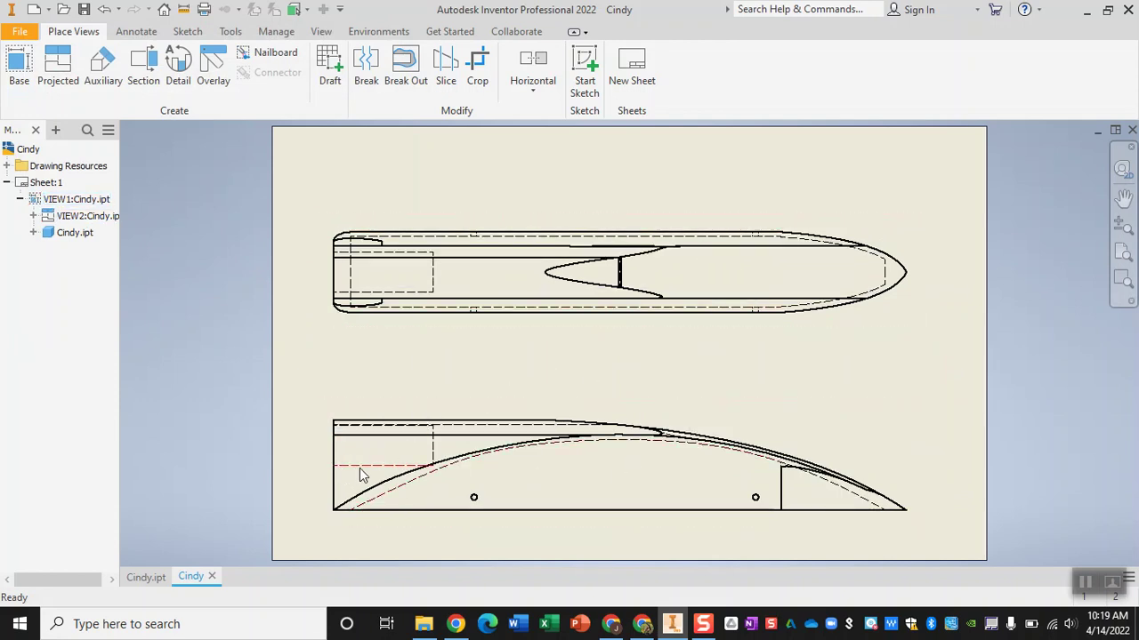
# - Dimension the side view between its two end arcs, placing 11.22 below it
pyautogui.scroll(-5, 363, 469)
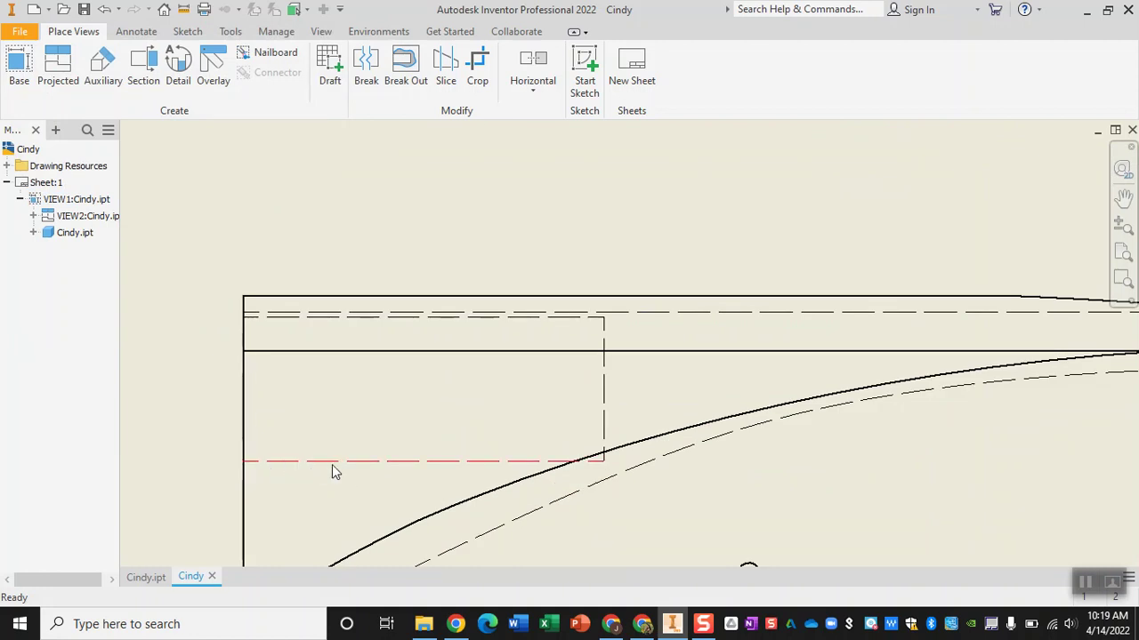
pyautogui.scroll(2, 396, 466)
pyautogui.scroll(2, 396, 466)
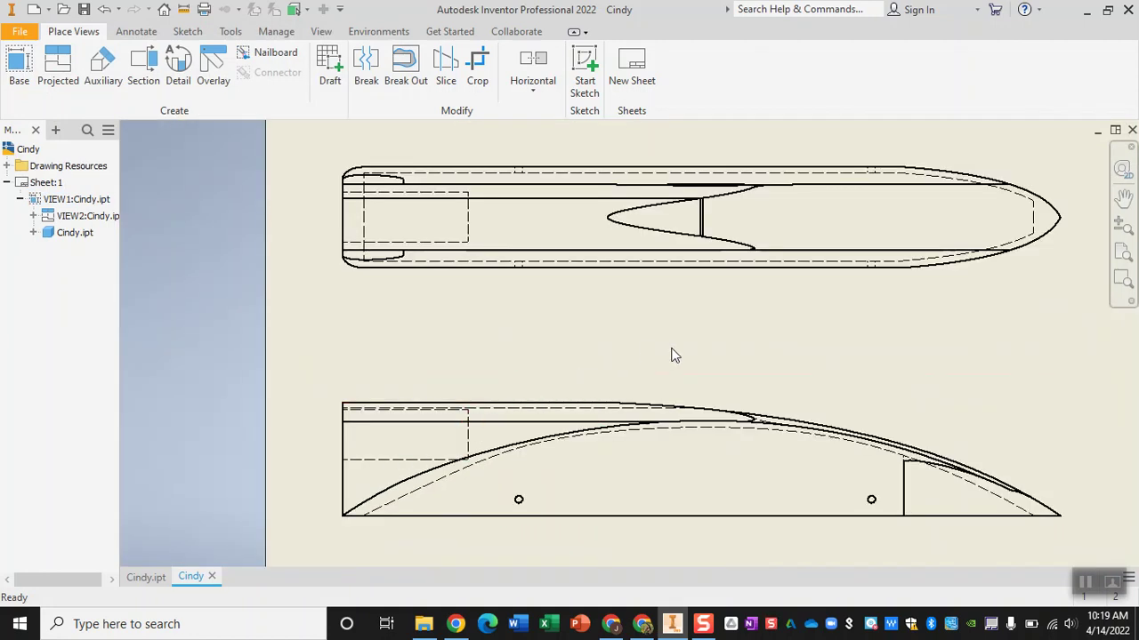
pyautogui.moveTo(664, 348); pyautogui.dragTo(632, 356, button='middle')
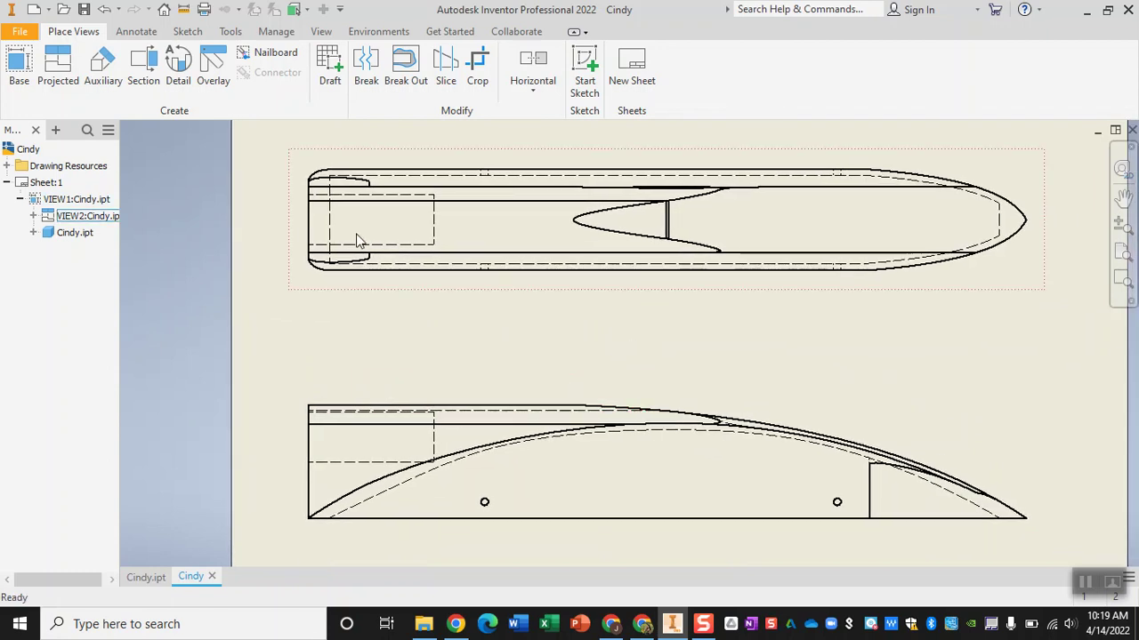
pyautogui.click(137, 32)
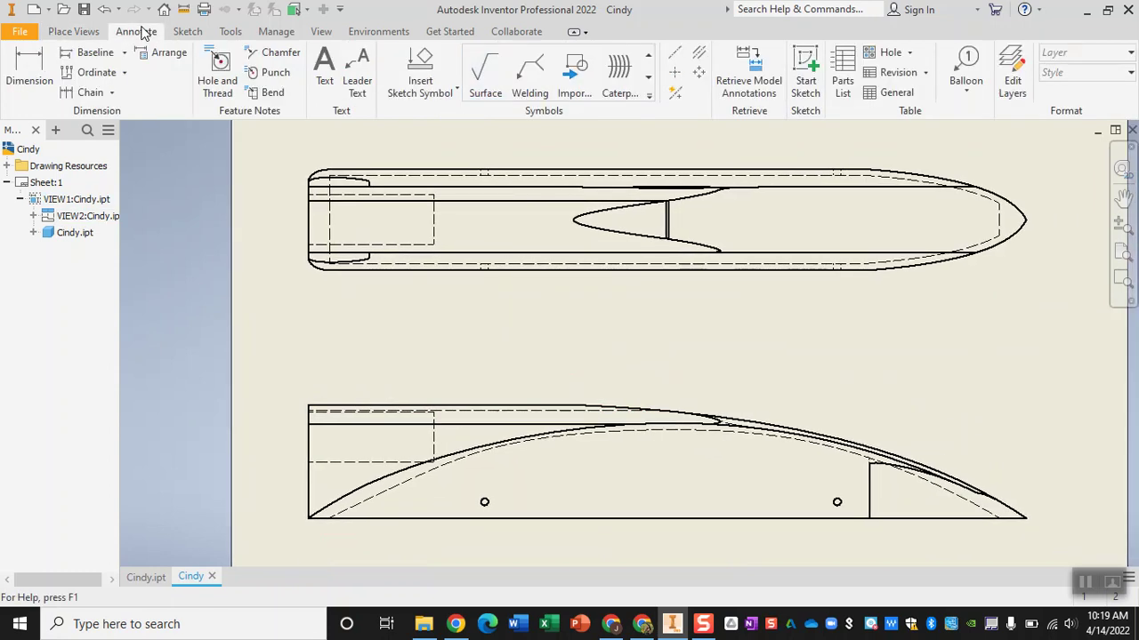
pyautogui.click(30, 71)
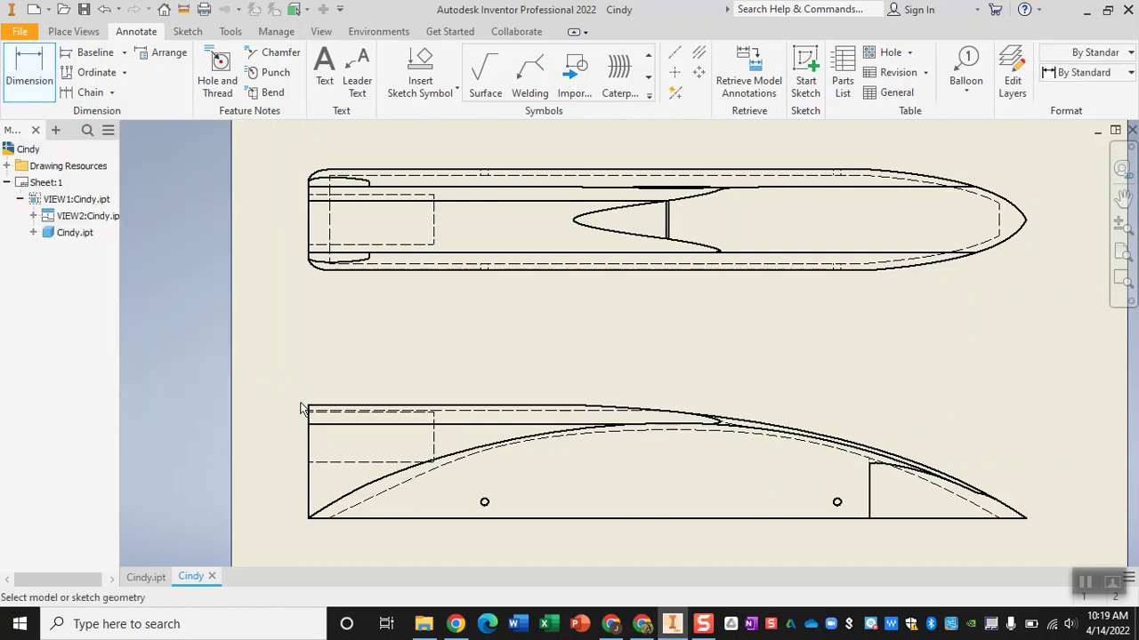
pyautogui.click(305, 517)
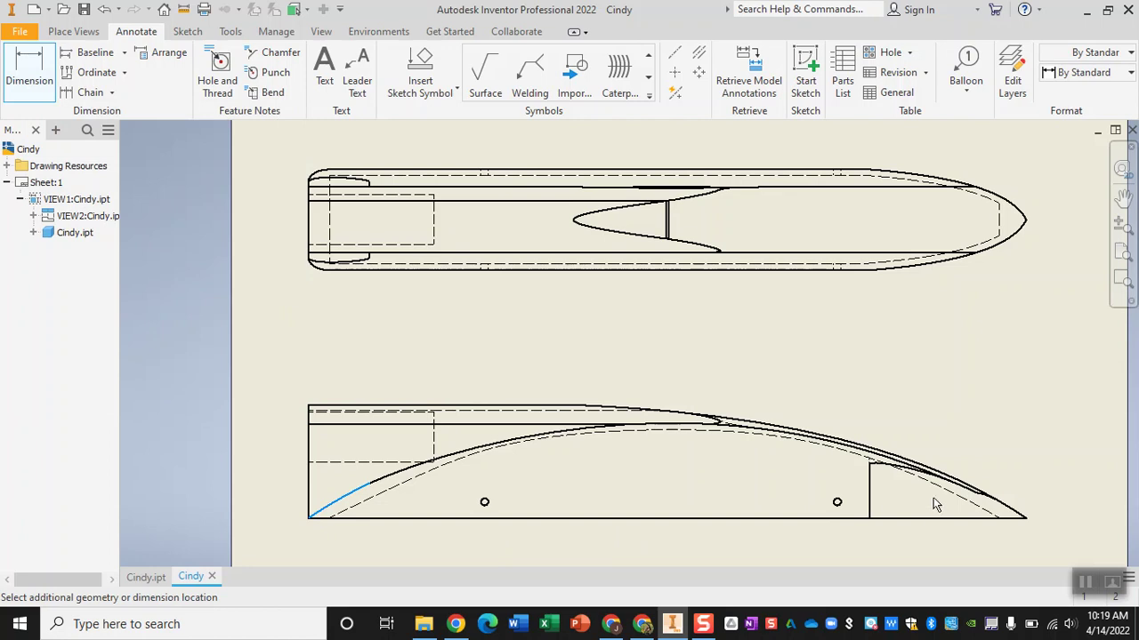
pyautogui.click(1027, 519)
pyautogui.click(1002, 545)
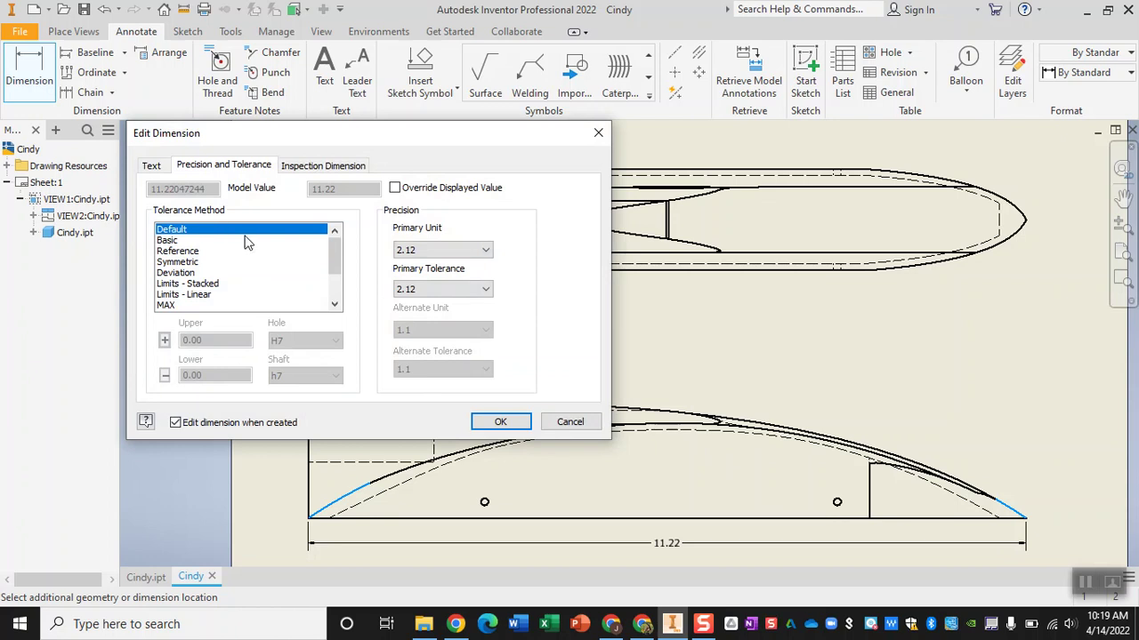
# - Review the dimension's text, precision and inspection options, then accept 11.22 unchanged
pyautogui.click(164, 169)
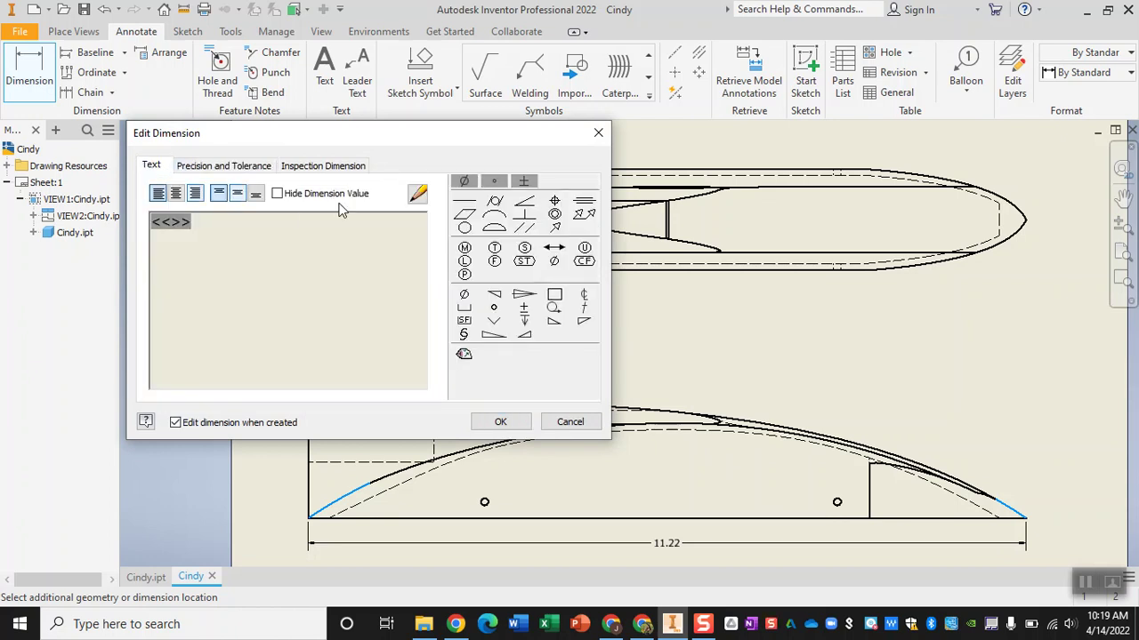
pyautogui.click(229, 166)
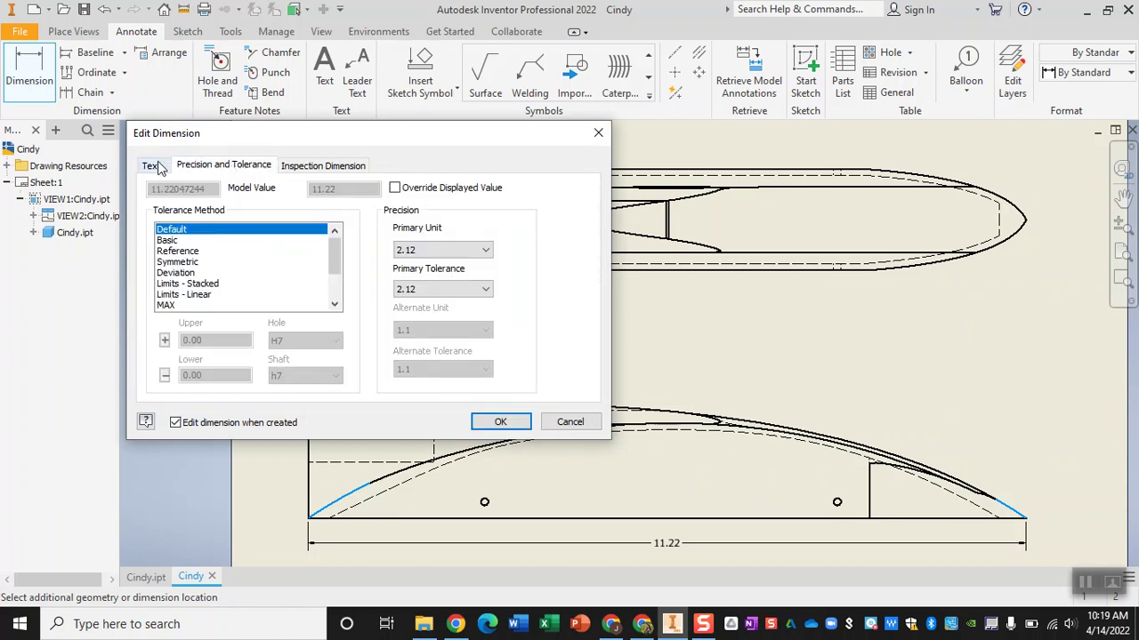
pyautogui.click(159, 168)
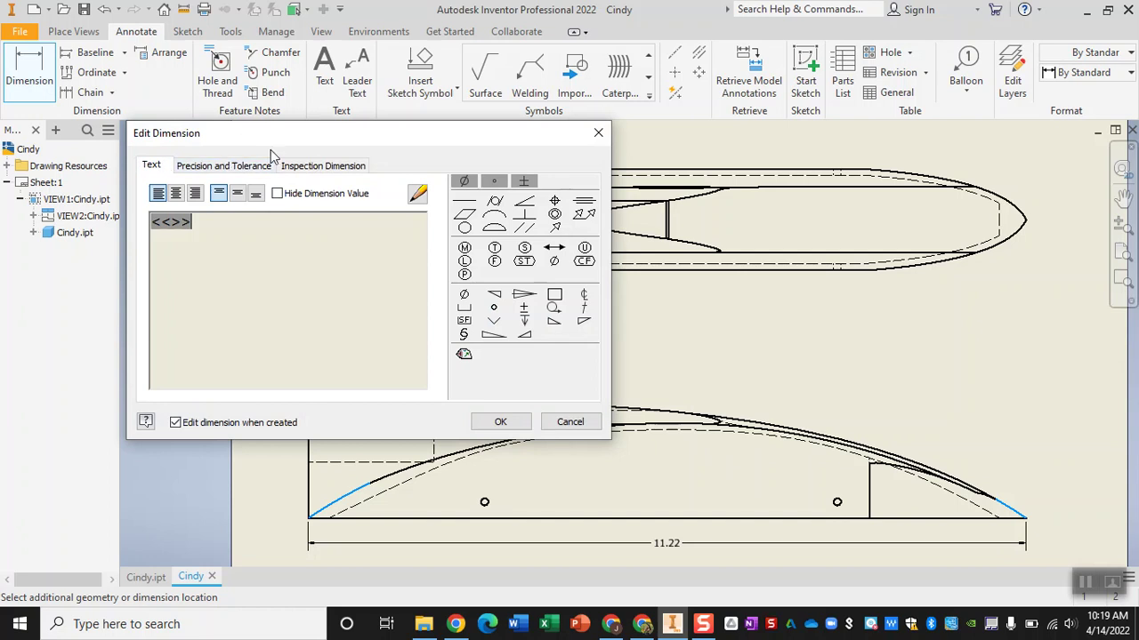
pyautogui.click(322, 166)
pyautogui.click(504, 422)
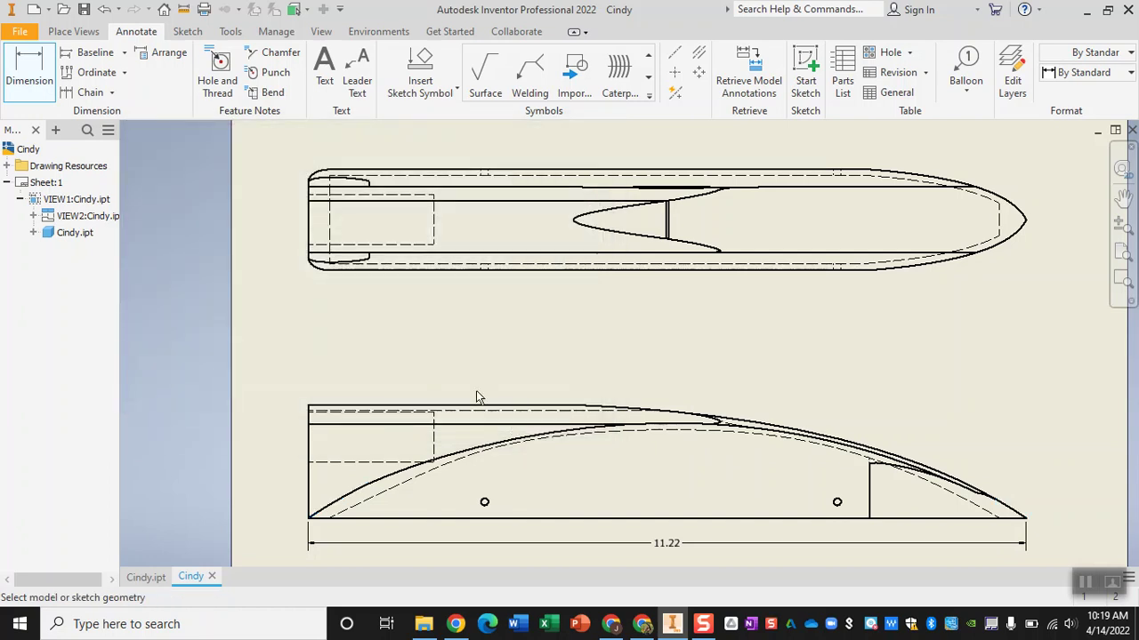
pyautogui.click(230, 31)
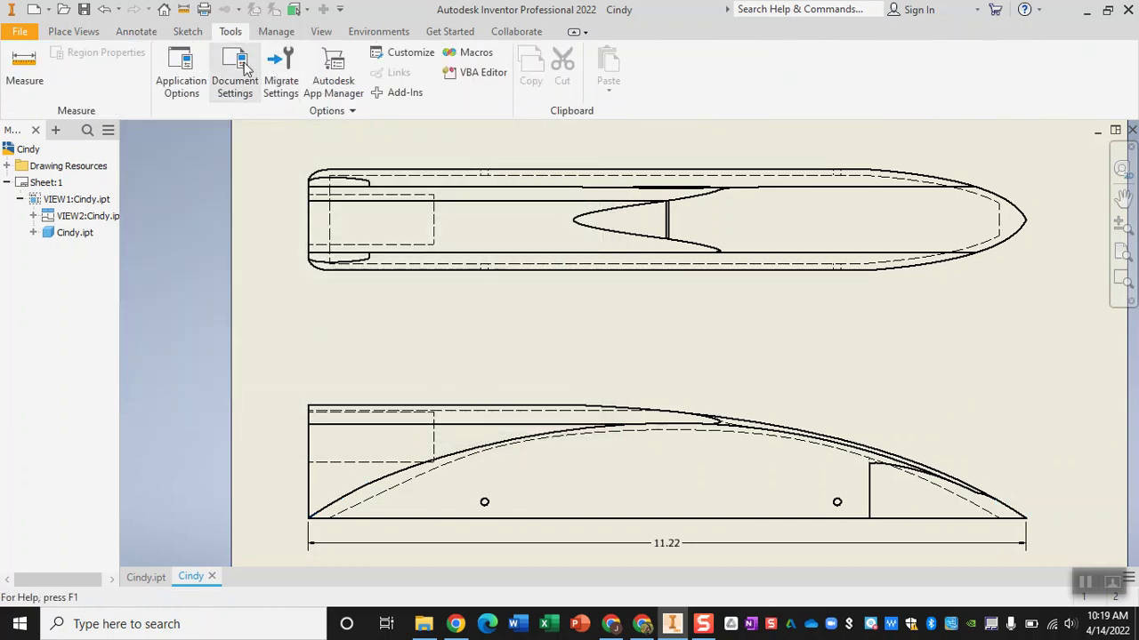
# - Set the drawing's Active Standard to Default Standard (ANSI-mm) in Document Settings
pyautogui.click(237, 76)
pyautogui.click(419, 99)
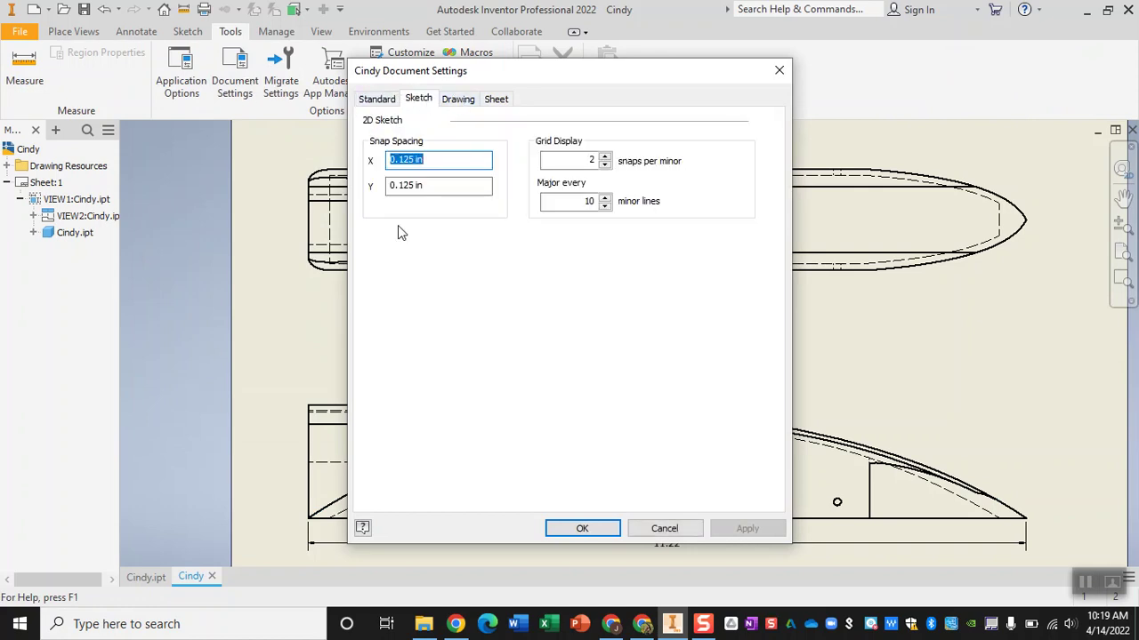
pyautogui.click(665, 528)
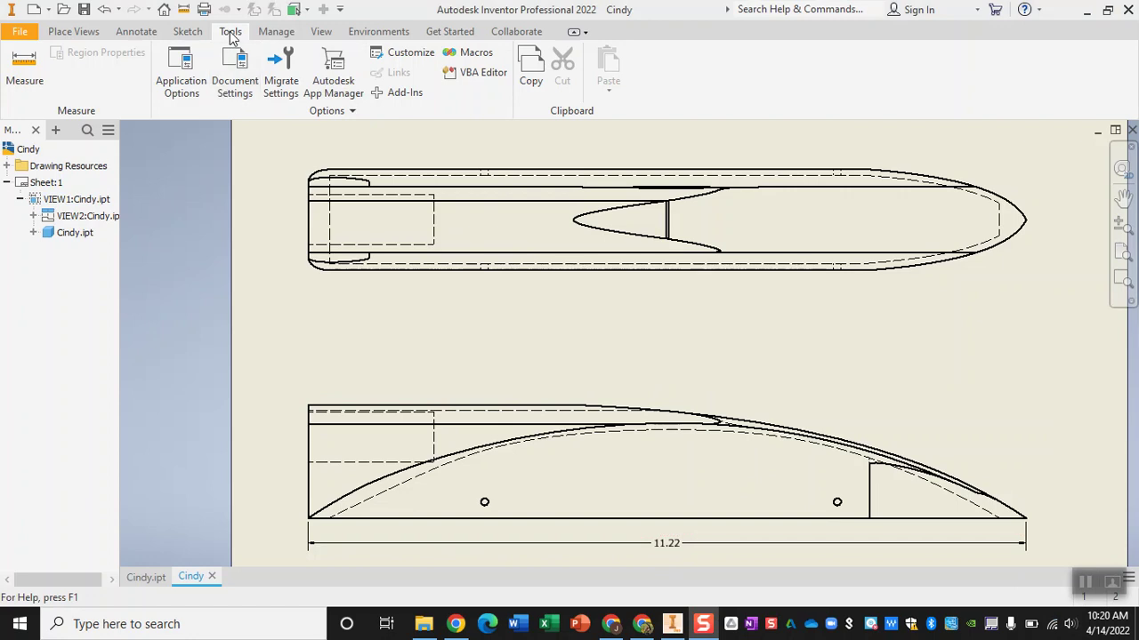
pyautogui.click(233, 77)
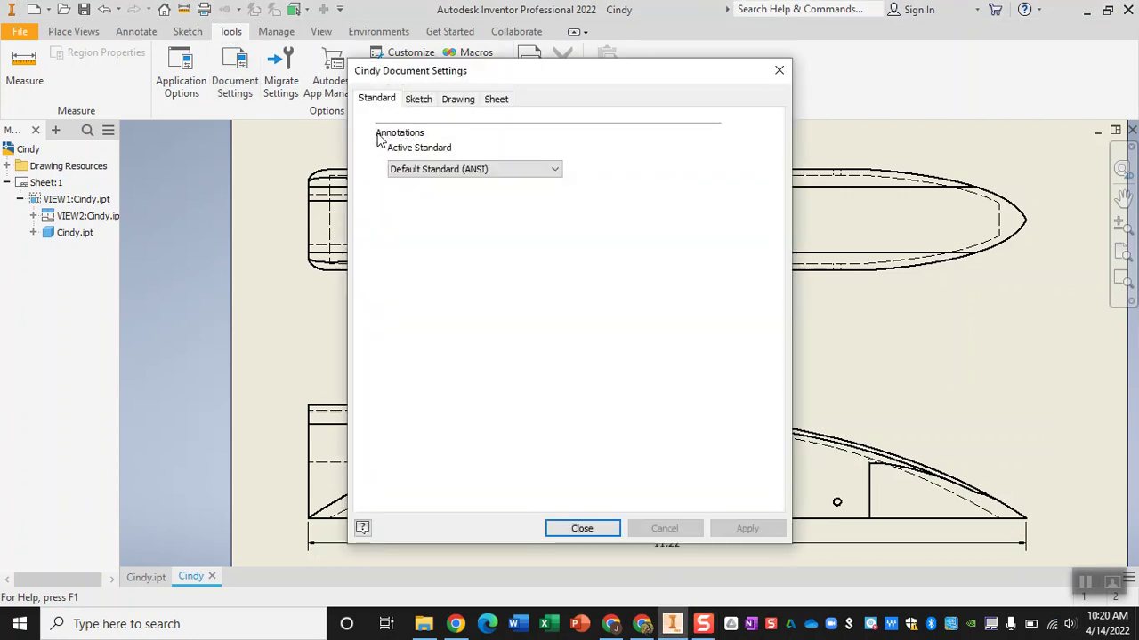
pyautogui.click(449, 170)
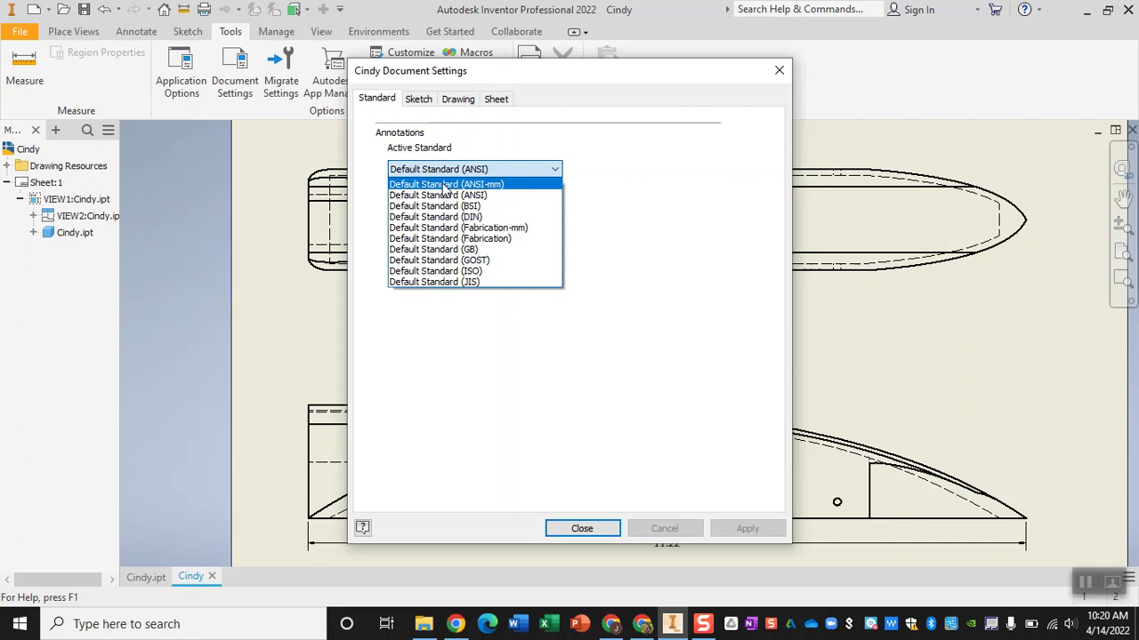
pyautogui.click(445, 185)
pyautogui.click(758, 531)
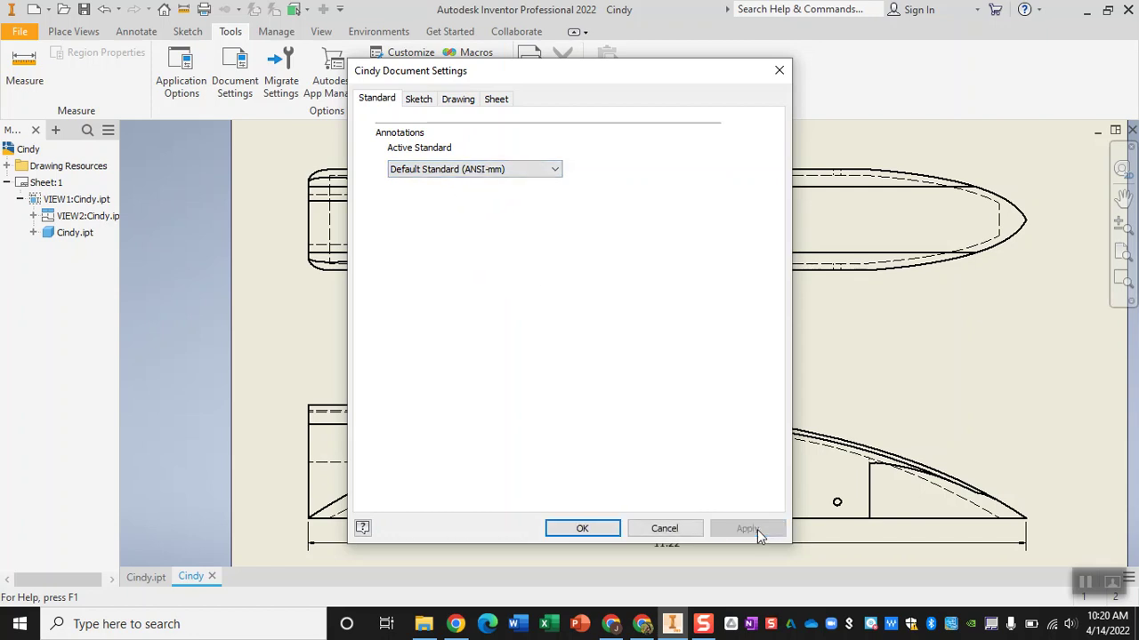
pyautogui.click(609, 531)
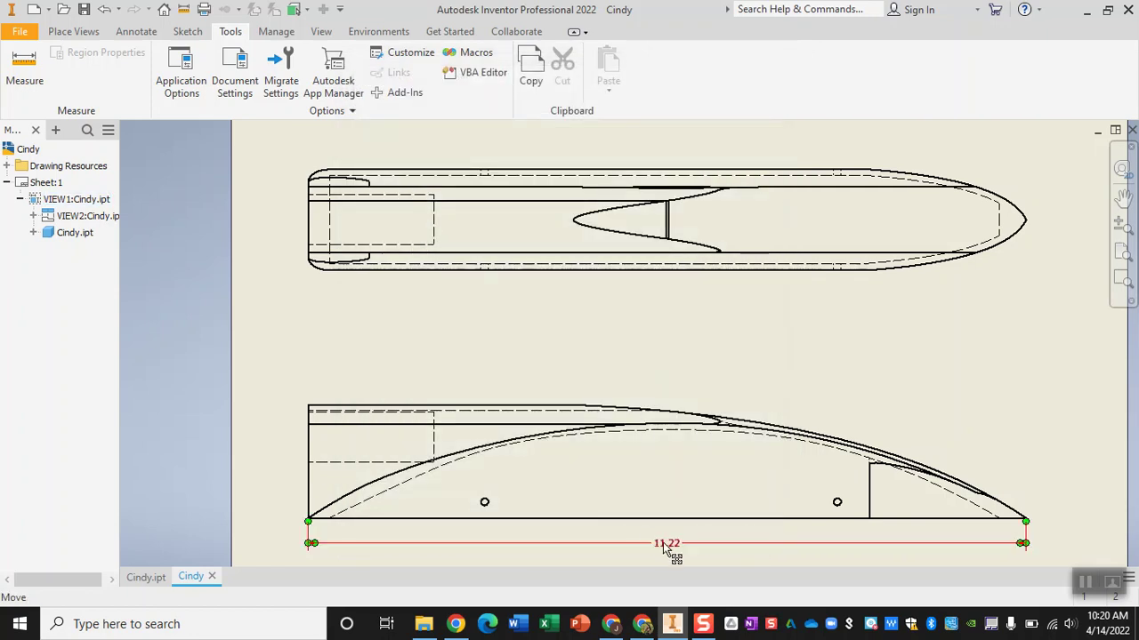
# - Delete the 11.22 dimension and redimension the side view's length as 285.00
pyautogui.press('Delete')
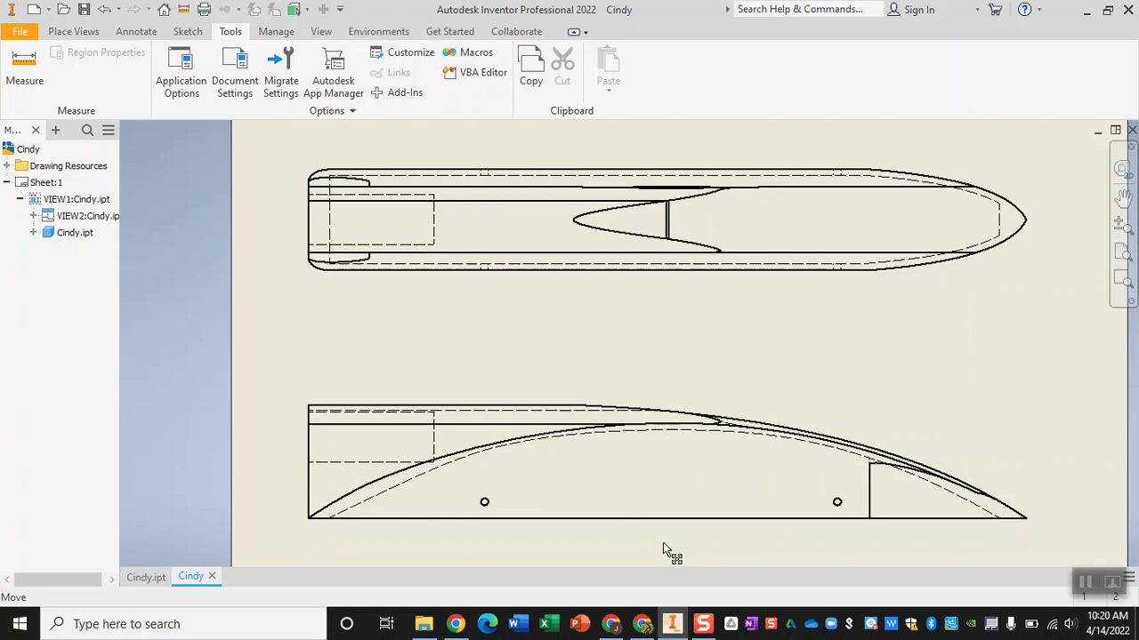
pyautogui.click(136, 32)
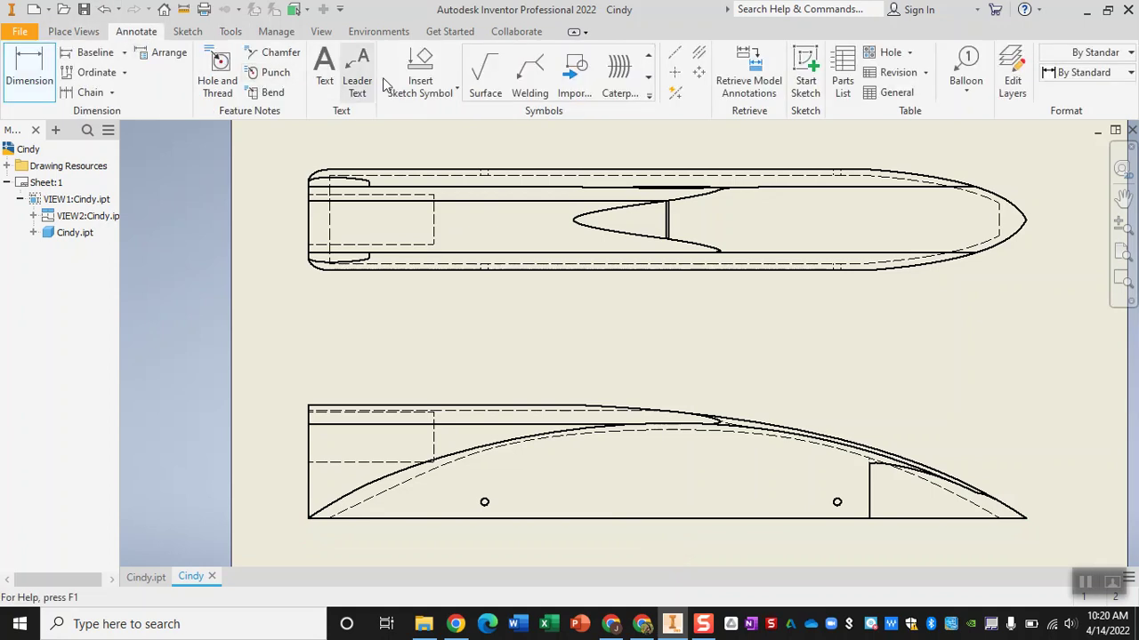
pyautogui.click(20, 76)
pyautogui.click(309, 519)
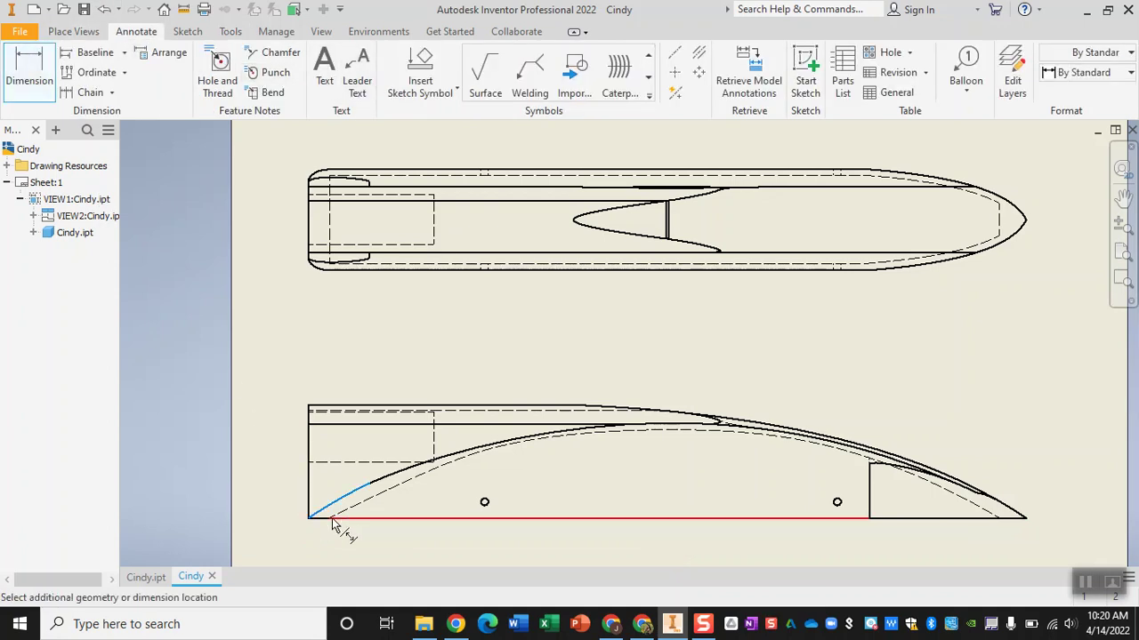
pyautogui.click(1023, 516)
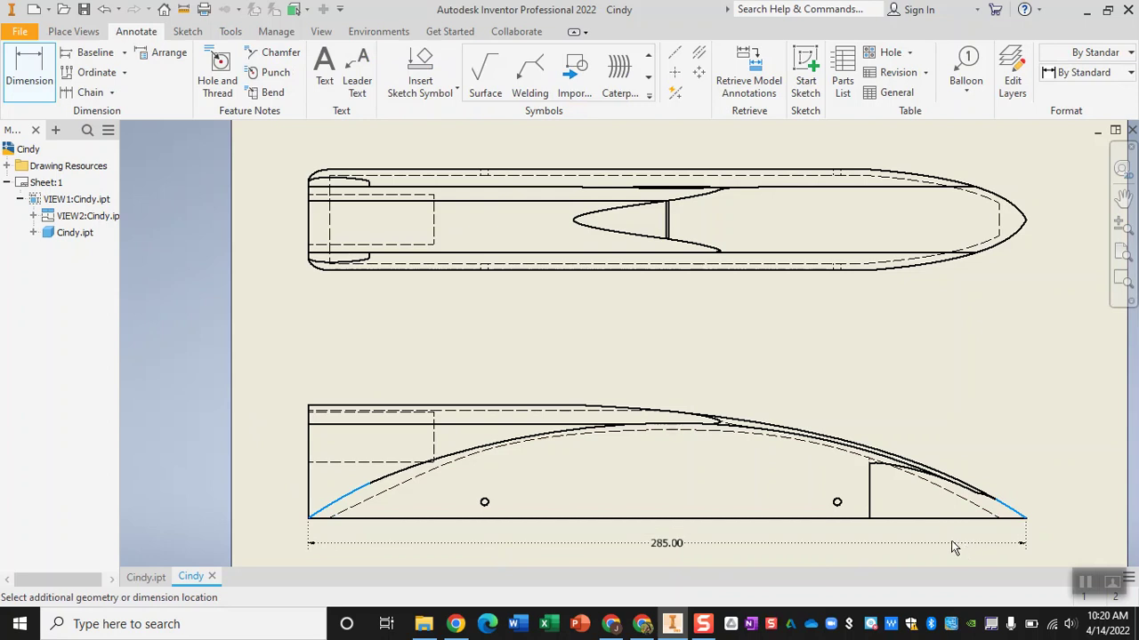
pyautogui.click(908, 540)
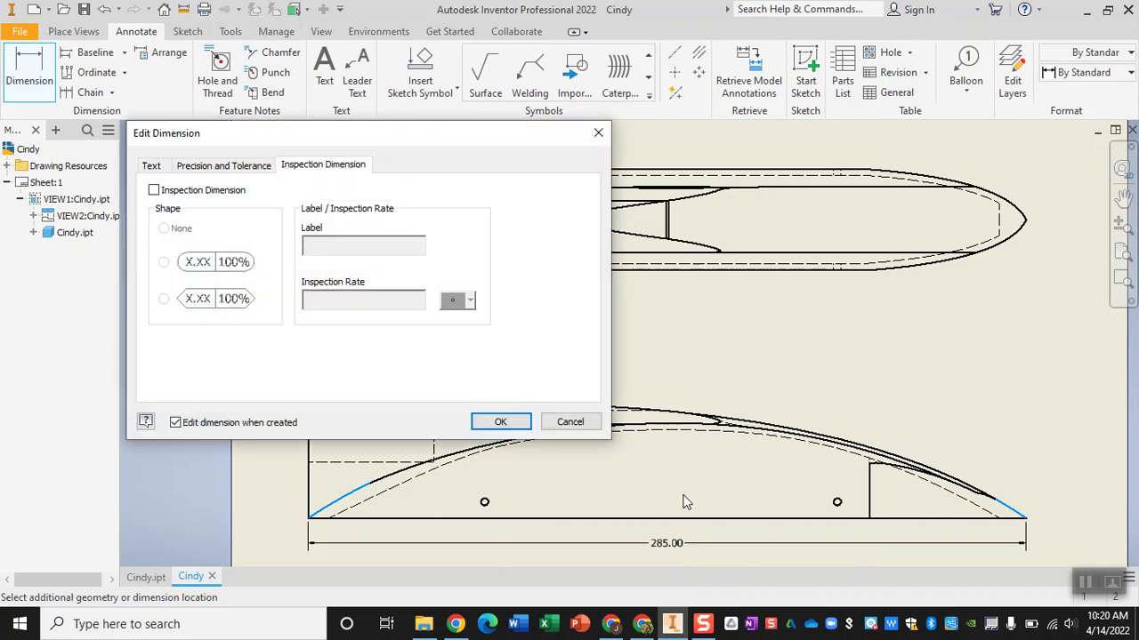
pyautogui.click(500, 422)
# - Add a 40.00 width dimension between the top view's top and bottom edges
pyautogui.moveTo(655, 378); pyautogui.dragTo(641, 348, button='middle')
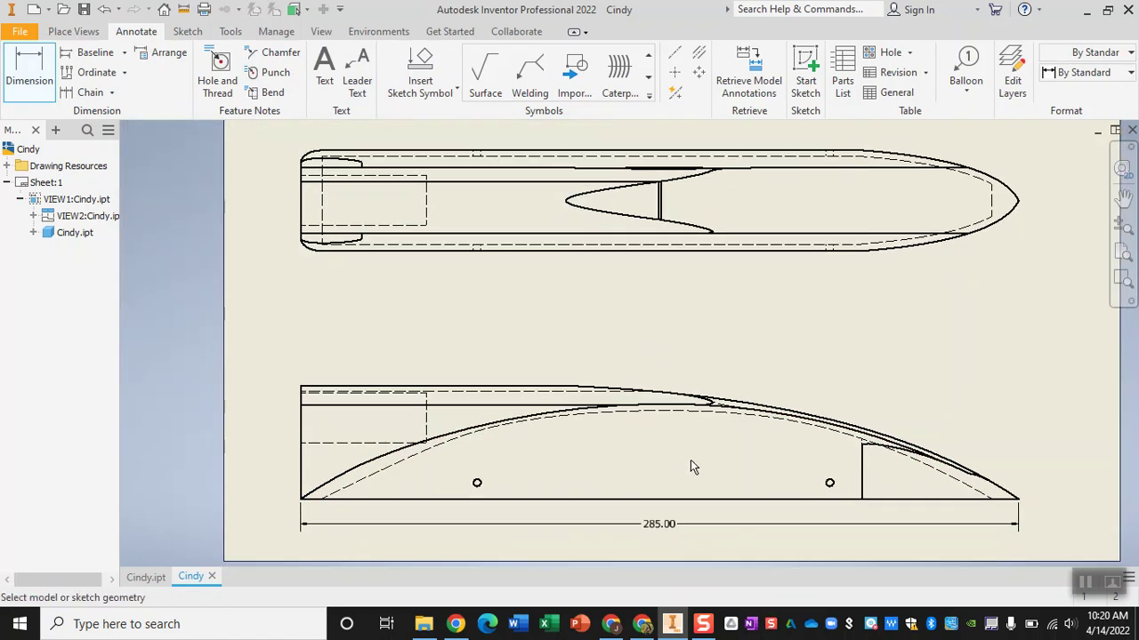
pyautogui.click(466, 152)
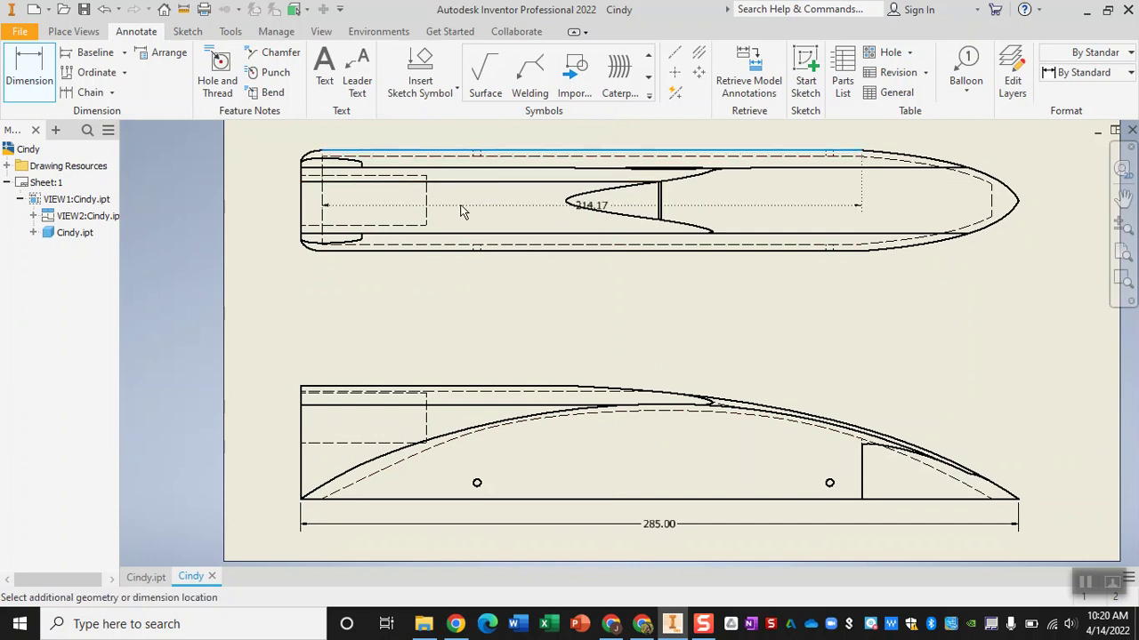
pyautogui.click(472, 251)
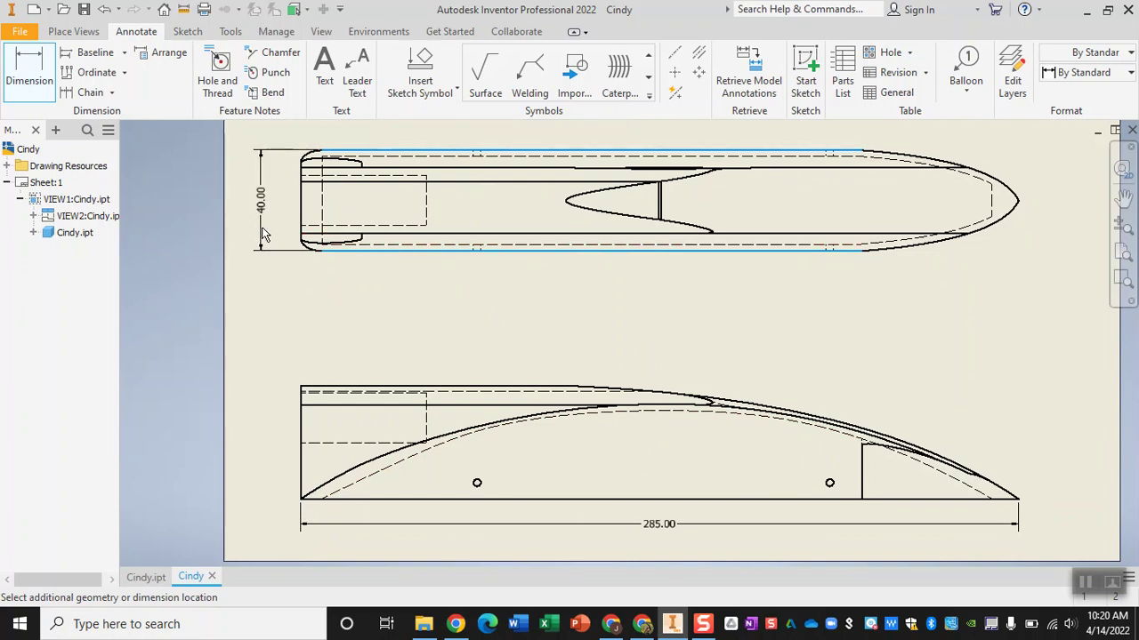
pyautogui.click(262, 234)
pyautogui.click(500, 419)
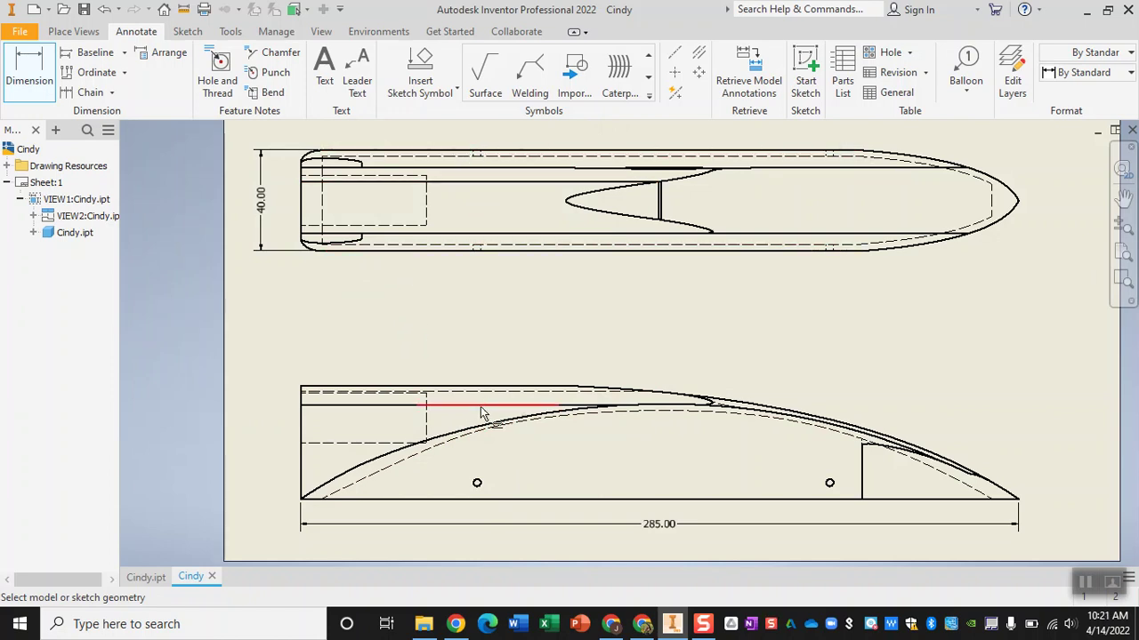
pyautogui.scroll(3, 480, 484)
pyautogui.click(478, 487)
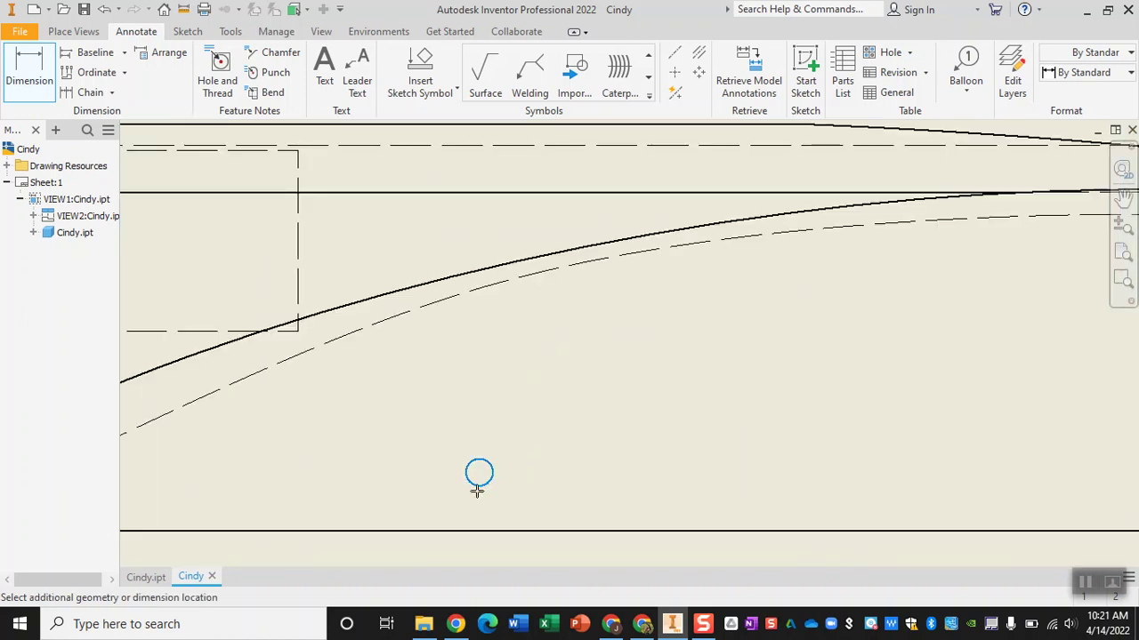
pyautogui.click(481, 532)
pyautogui.scroll(-4, 392, 520)
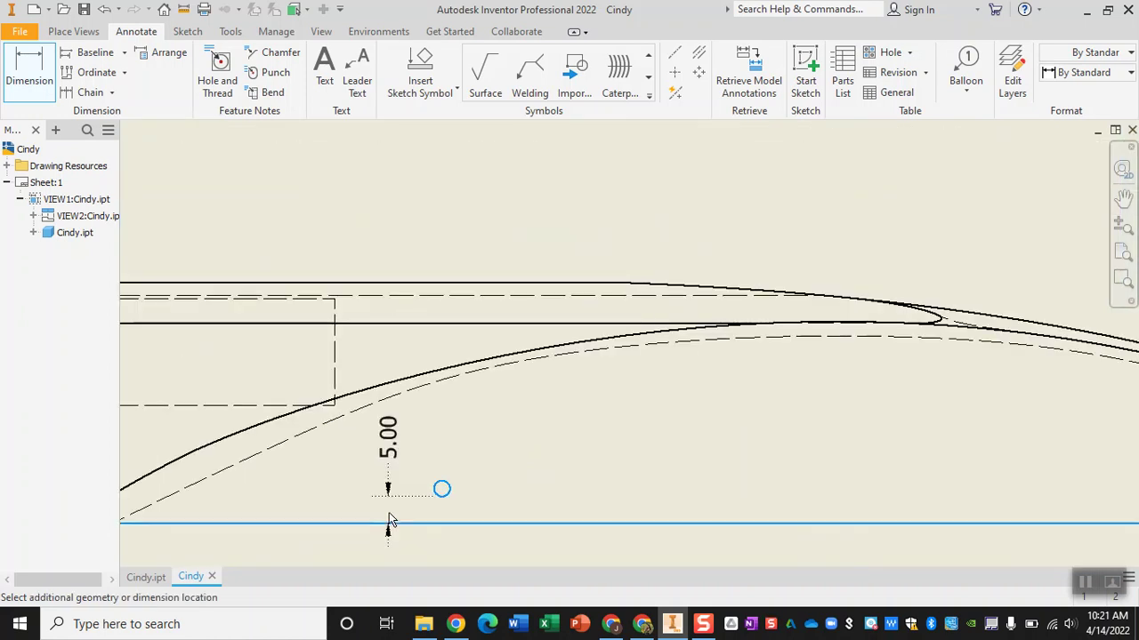
pyautogui.click(178, 523)
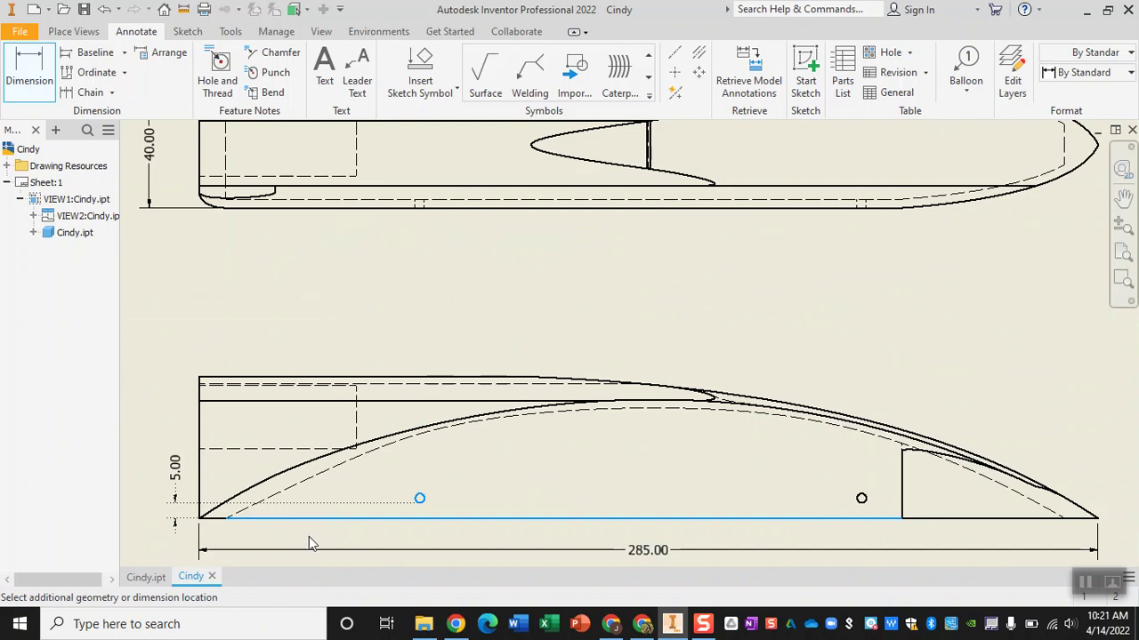
pyautogui.click(500, 424)
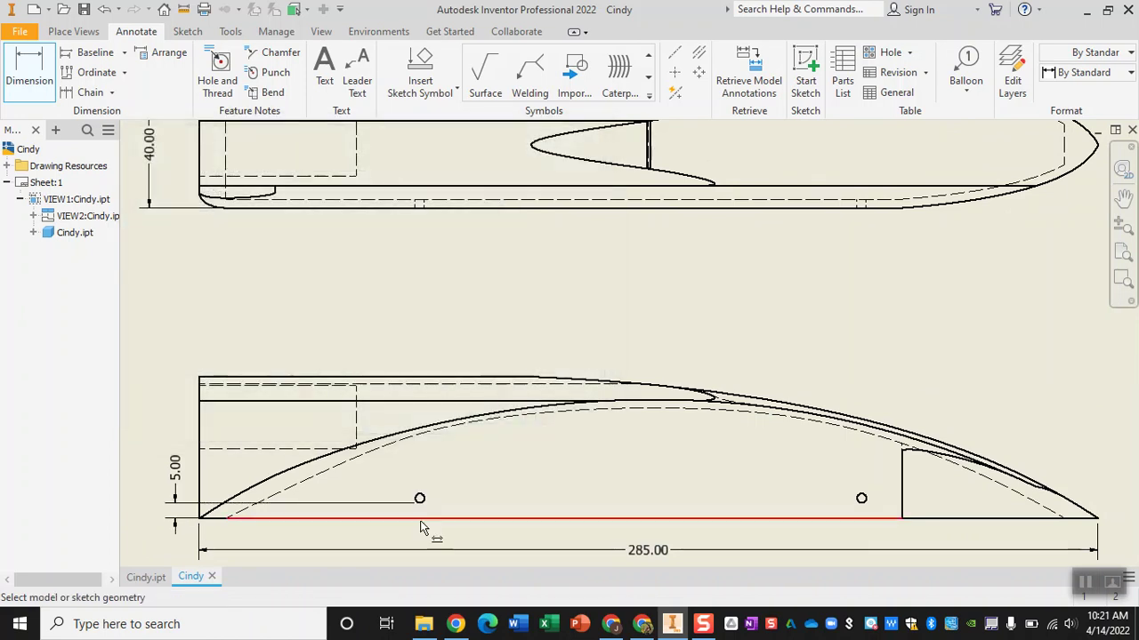
pyautogui.scroll(5, 417, 483)
pyautogui.scroll(5, 416, 479)
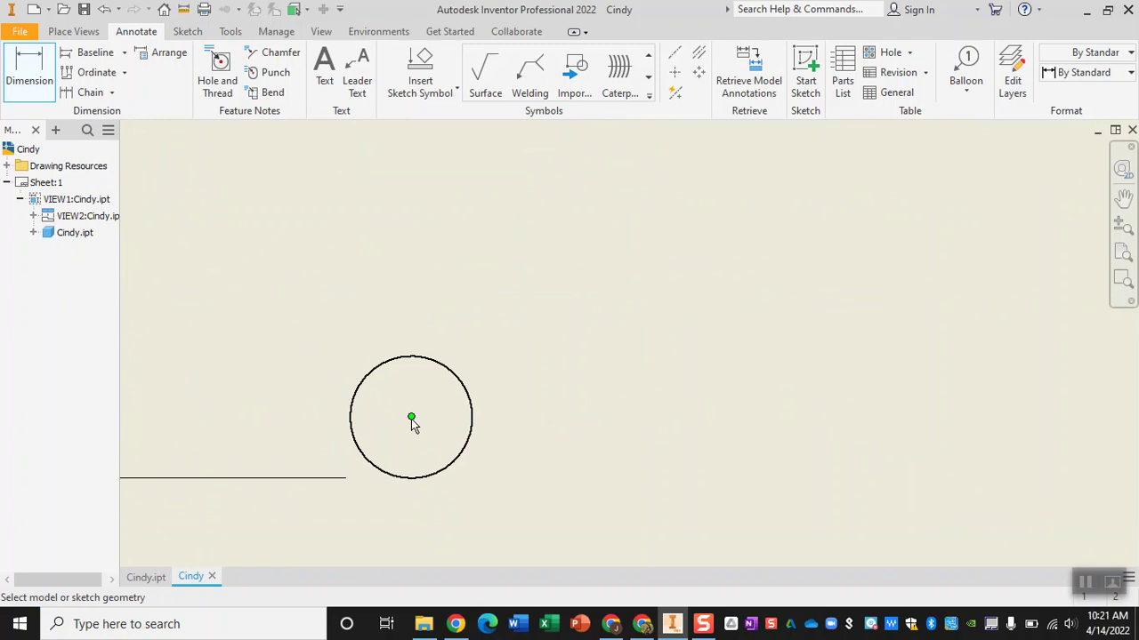
pyautogui.scroll(3, 411, 419)
pyautogui.scroll(-10, 411, 419)
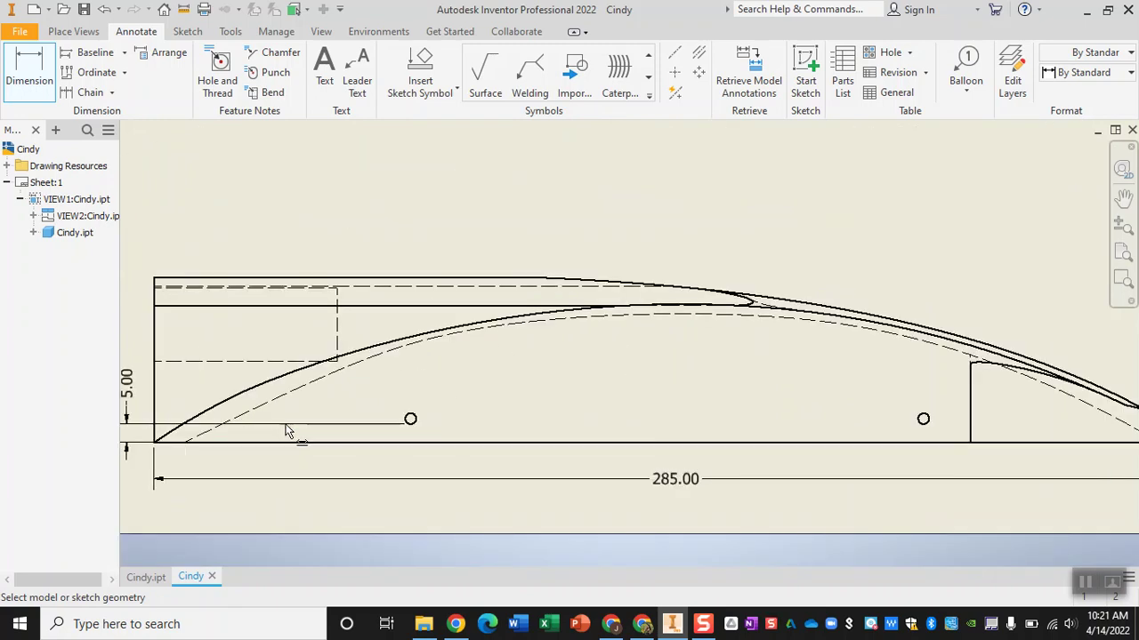
pyautogui.moveTo(451, 382); pyautogui.dragTo(543, 389, button='middle')
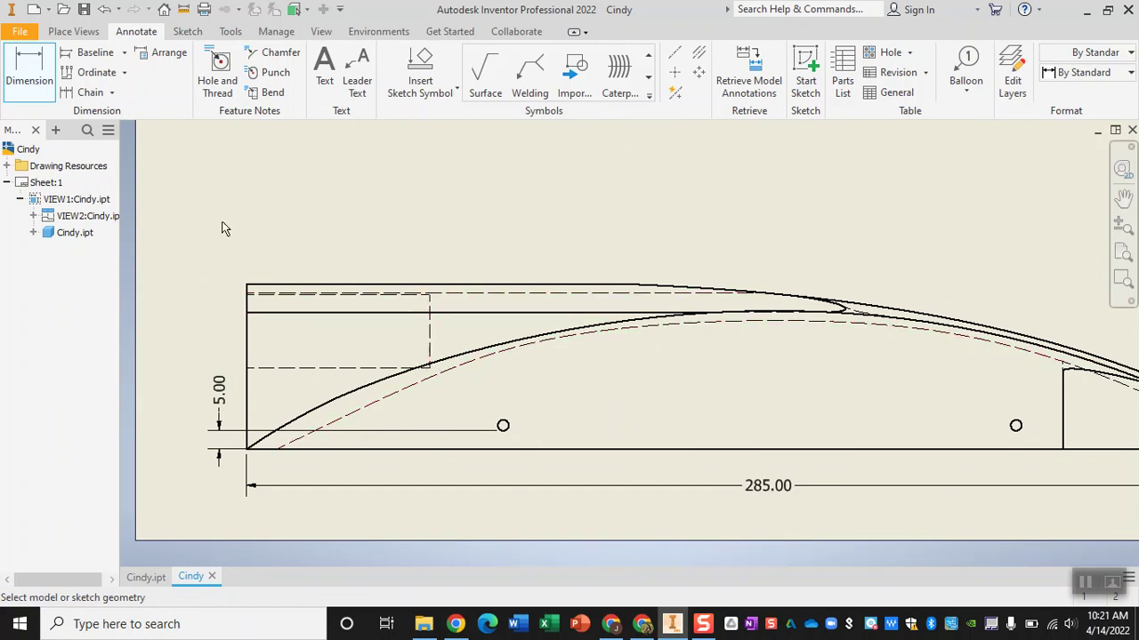
pyautogui.moveTo(427, 234); pyautogui.dragTo(433, 216, button='middle')
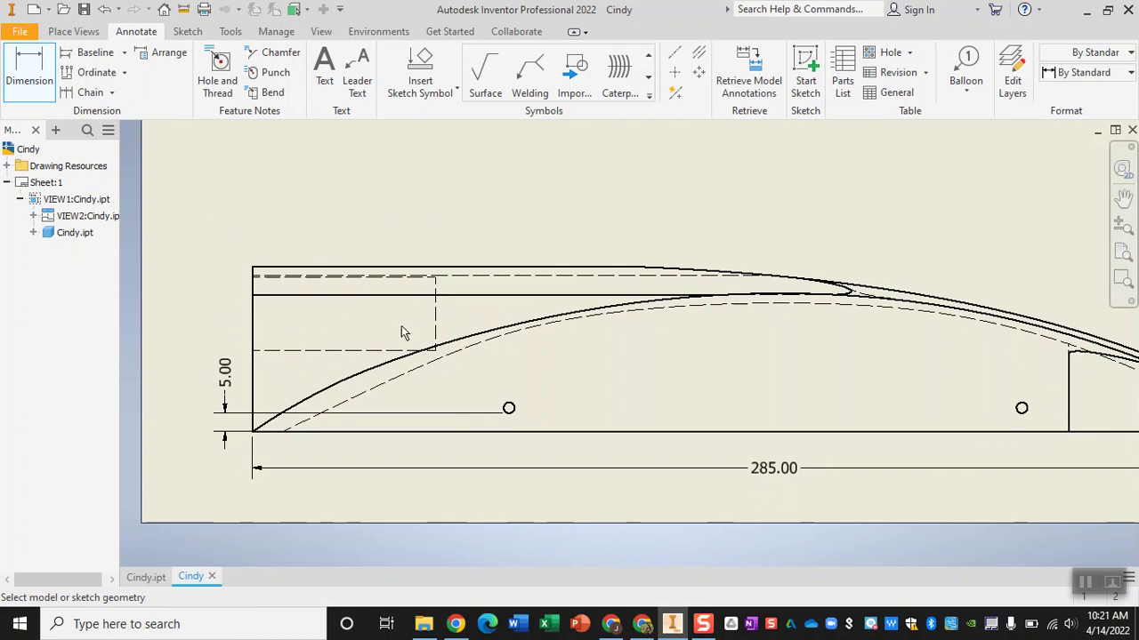
# - Add a 3.00 dimension from the side view's top edge to the hidden line below
pyautogui.scroll(-2, 261, 283)
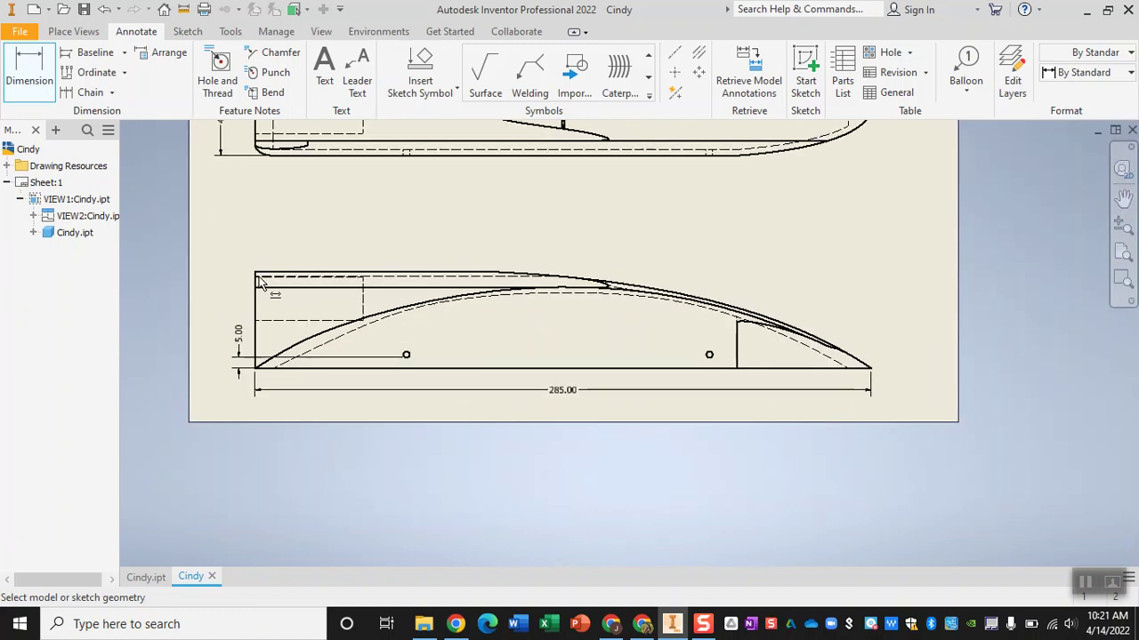
pyautogui.scroll(2, 260, 282)
pyautogui.moveTo(310, 191); pyautogui.dragTo(344, 396, button='middle')
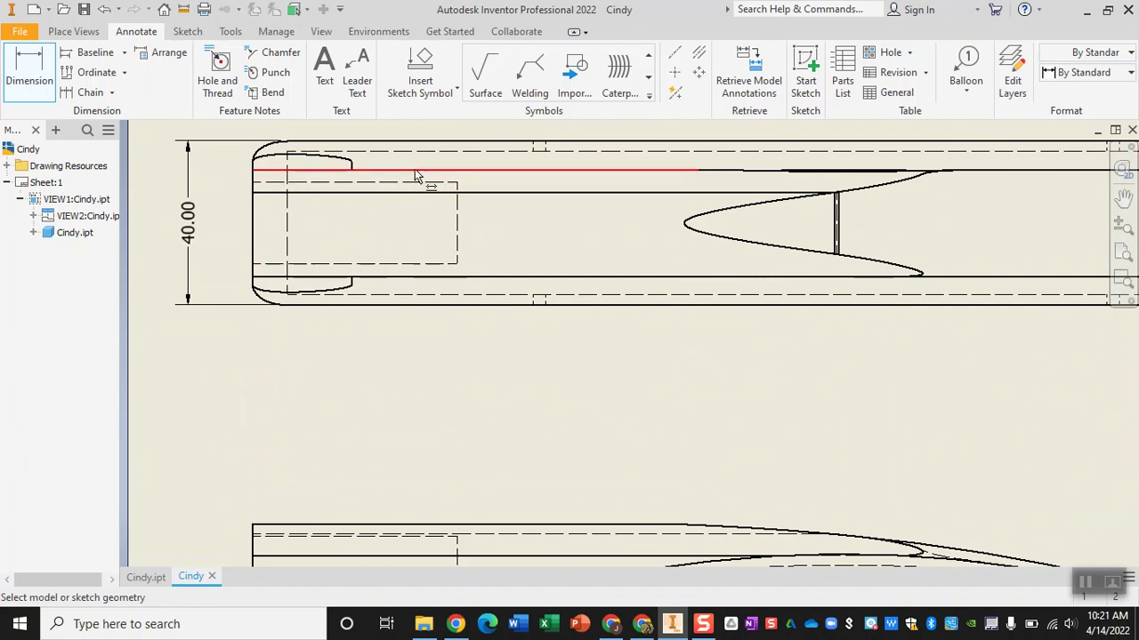
pyautogui.moveTo(374, 394); pyautogui.dragTo(390, 260, button='middle')
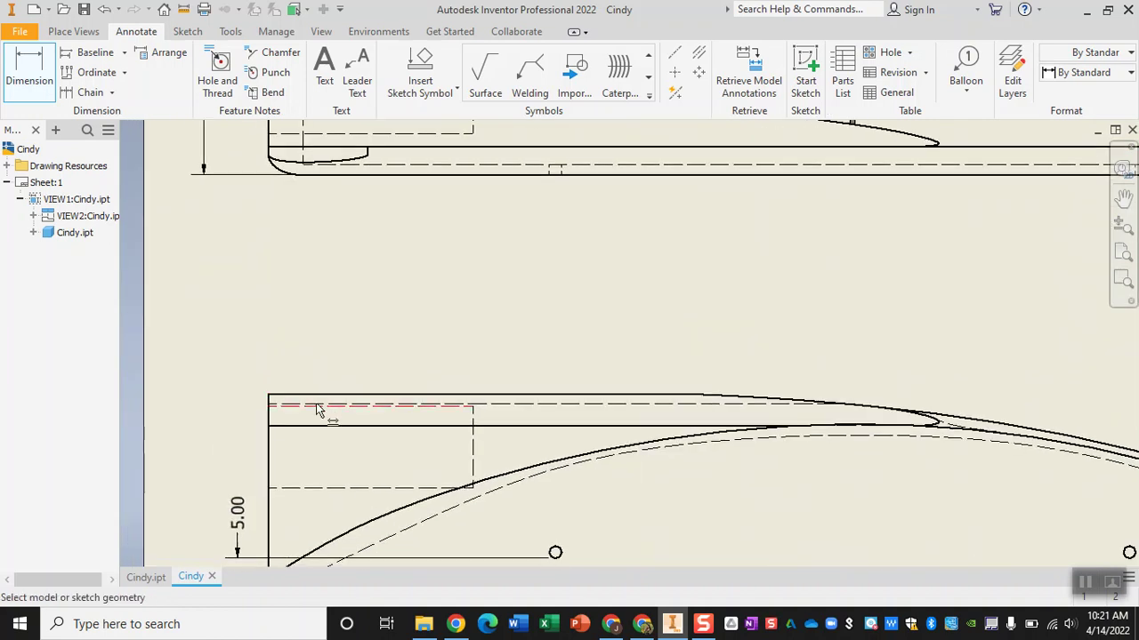
pyautogui.scroll(2, 278, 402)
pyautogui.scroll(-3, 278, 402)
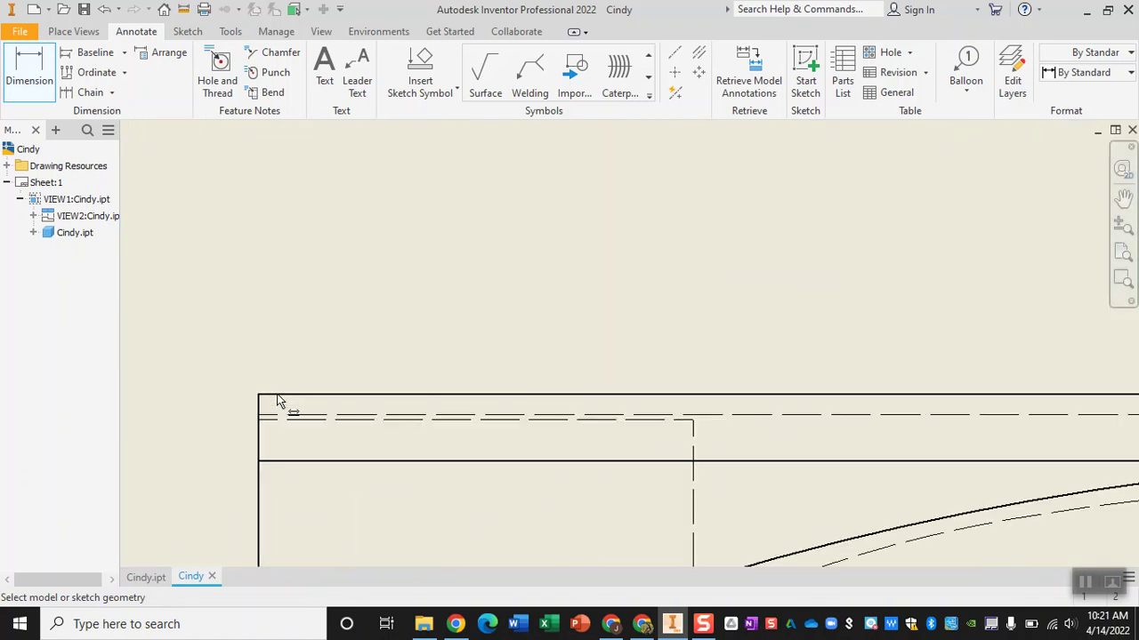
pyautogui.click(260, 396)
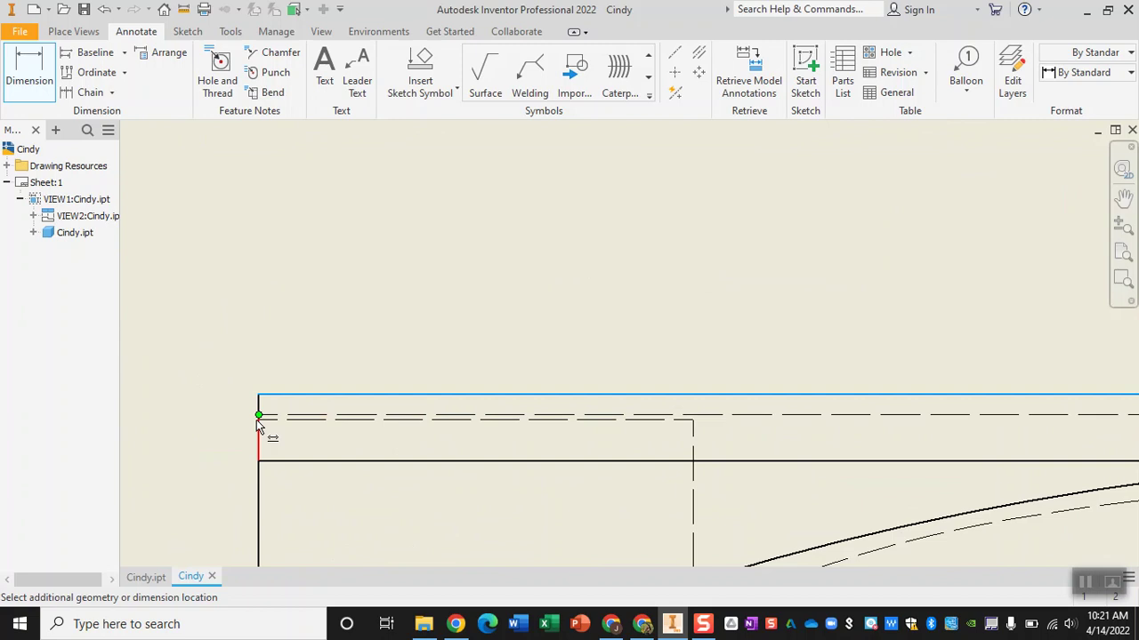
pyautogui.click(256, 421)
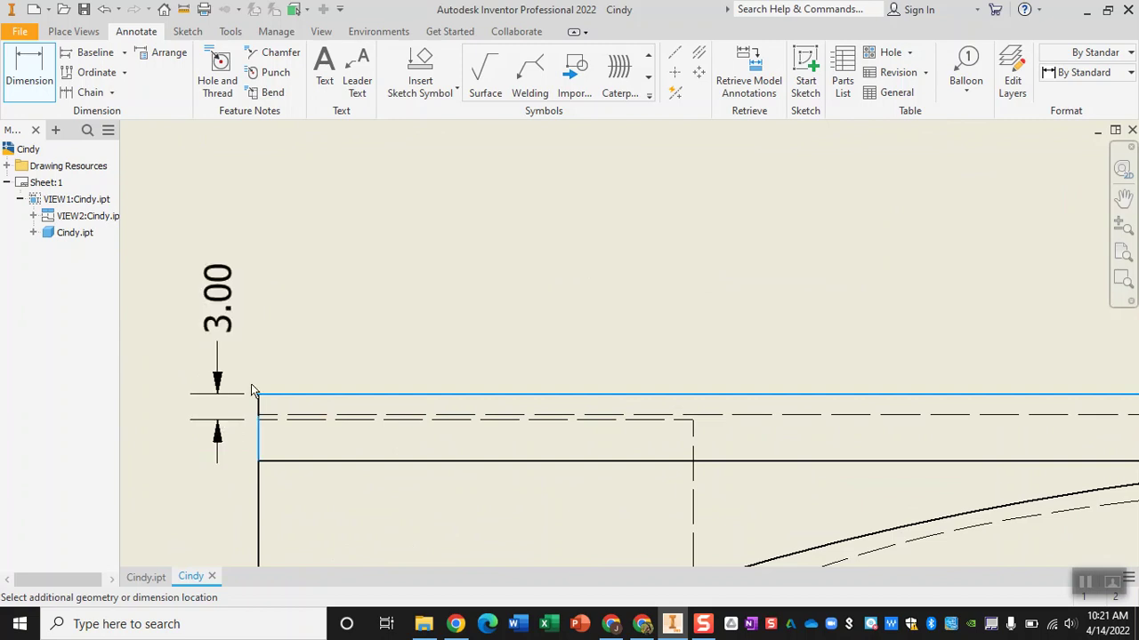
pyautogui.click(252, 392)
pyautogui.click(503, 420)
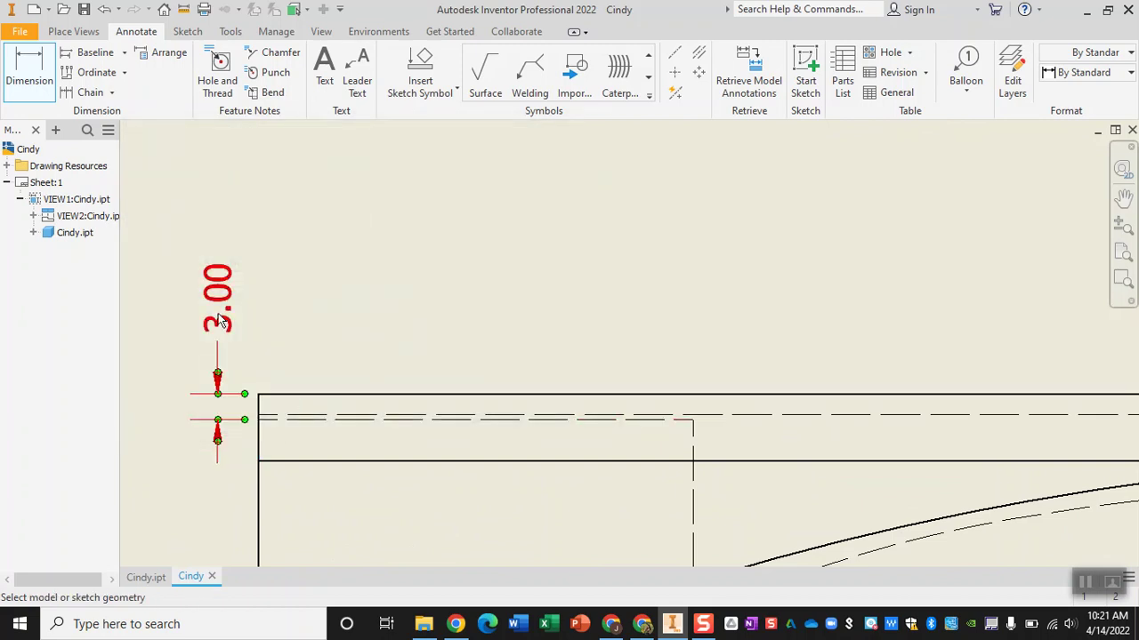
pyautogui.press('Home')
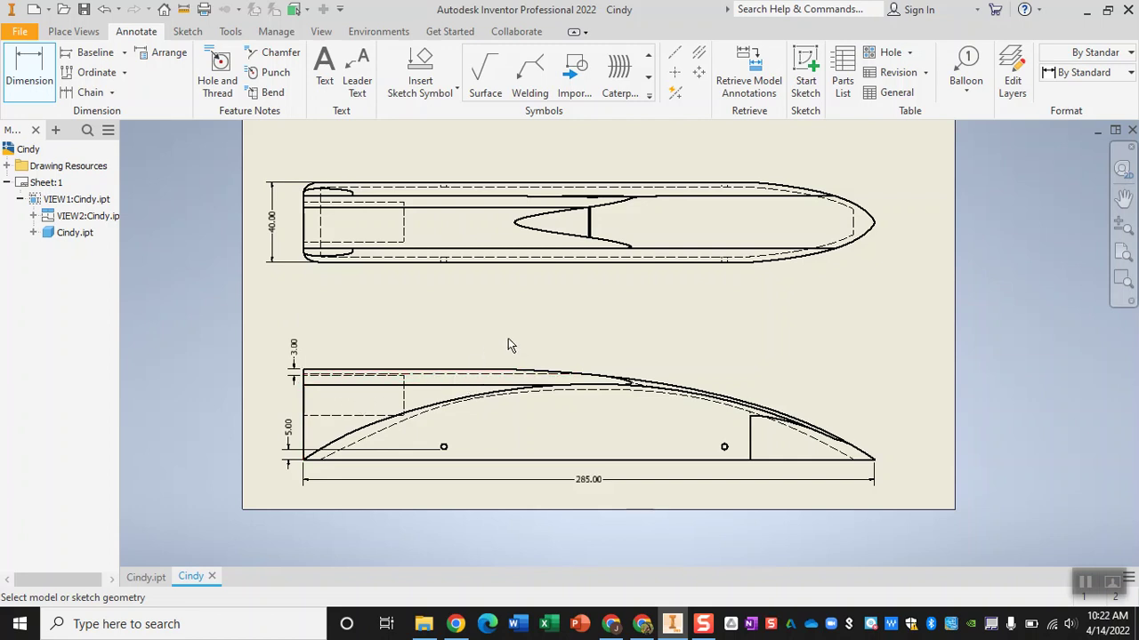
pyautogui.moveTo(514, 325); pyautogui.dragTo(516, 359, button='middle')
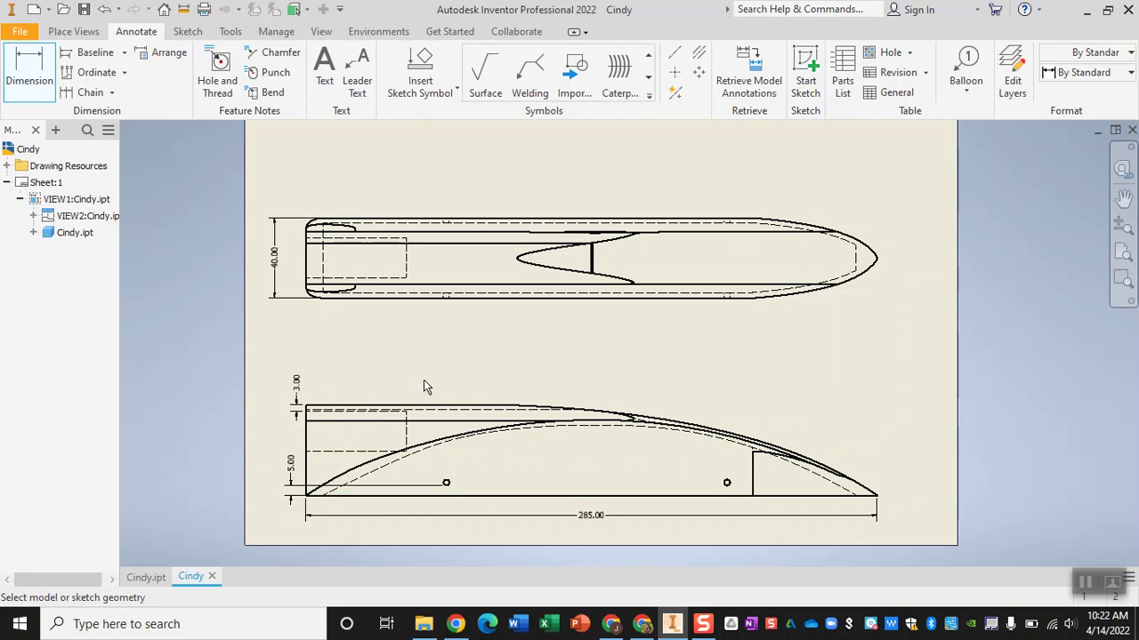
pyautogui.moveTo(478, 361); pyautogui.dragTo(480, 373, button='middle')
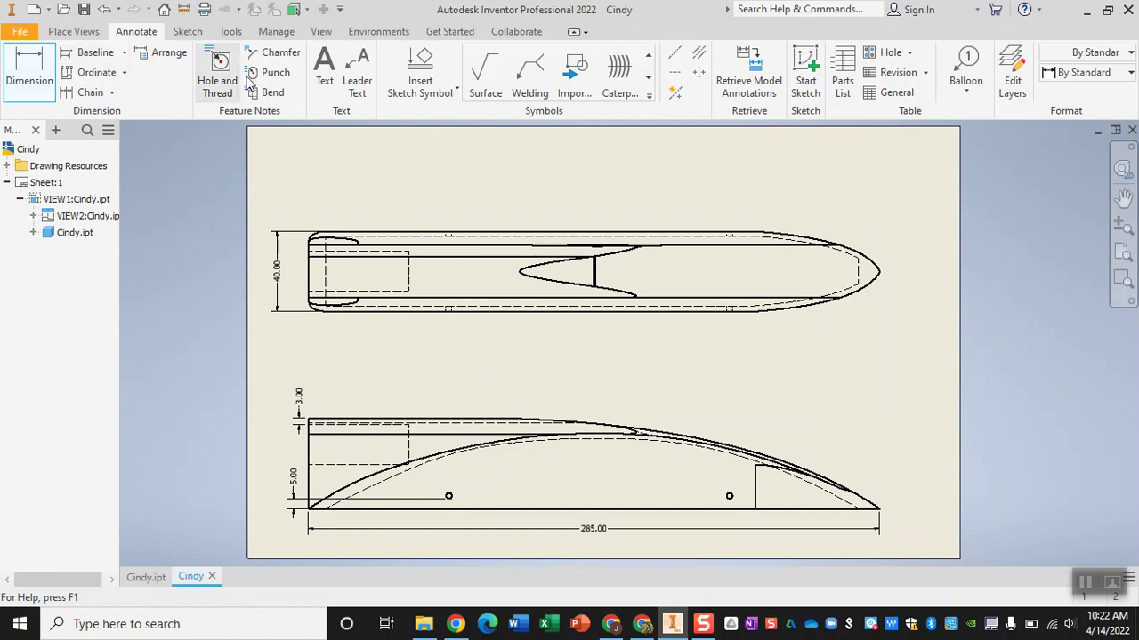
# - Place a text note near the top of the sheet with the student's name and Pd1
pyautogui.click(325, 74)
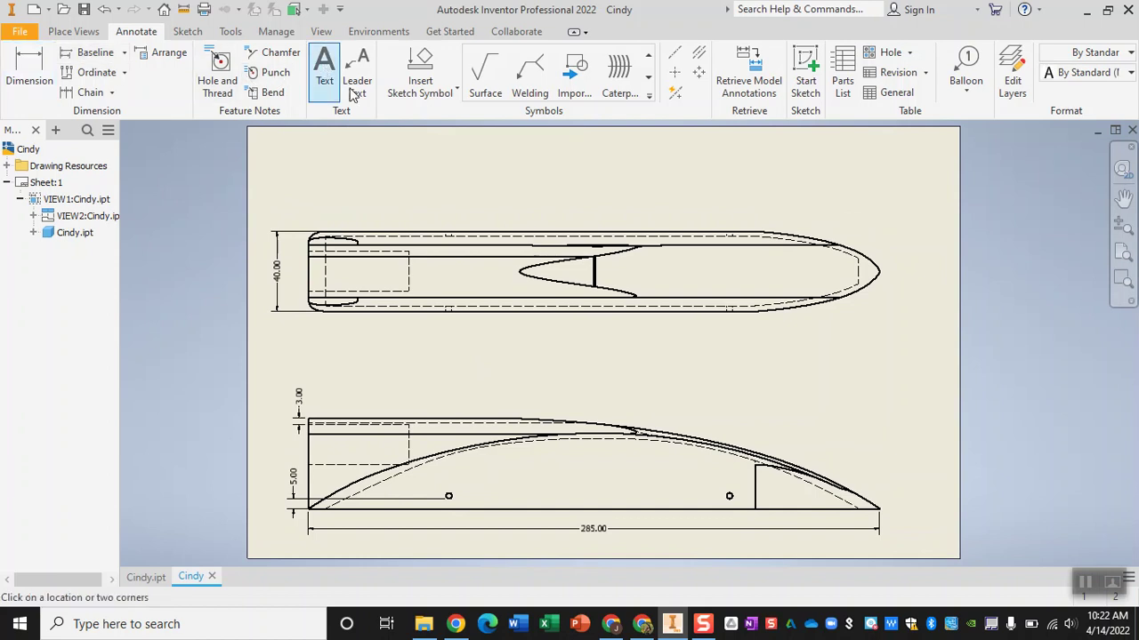
pyautogui.click(738, 180)
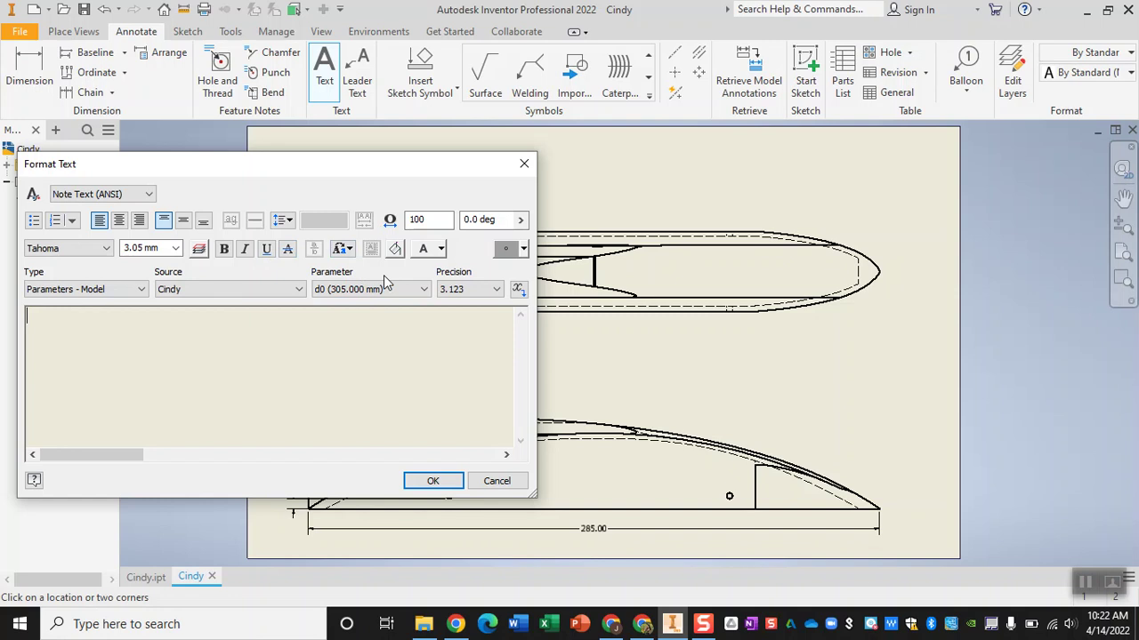
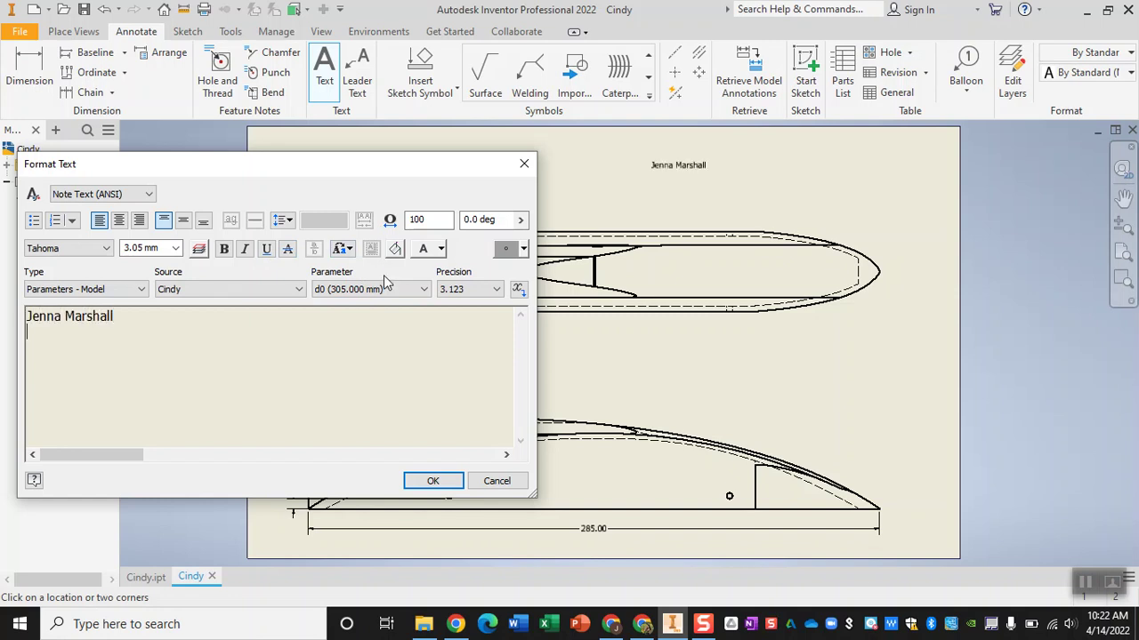
pyautogui.write('Pd1')
pyautogui.click(435, 480)
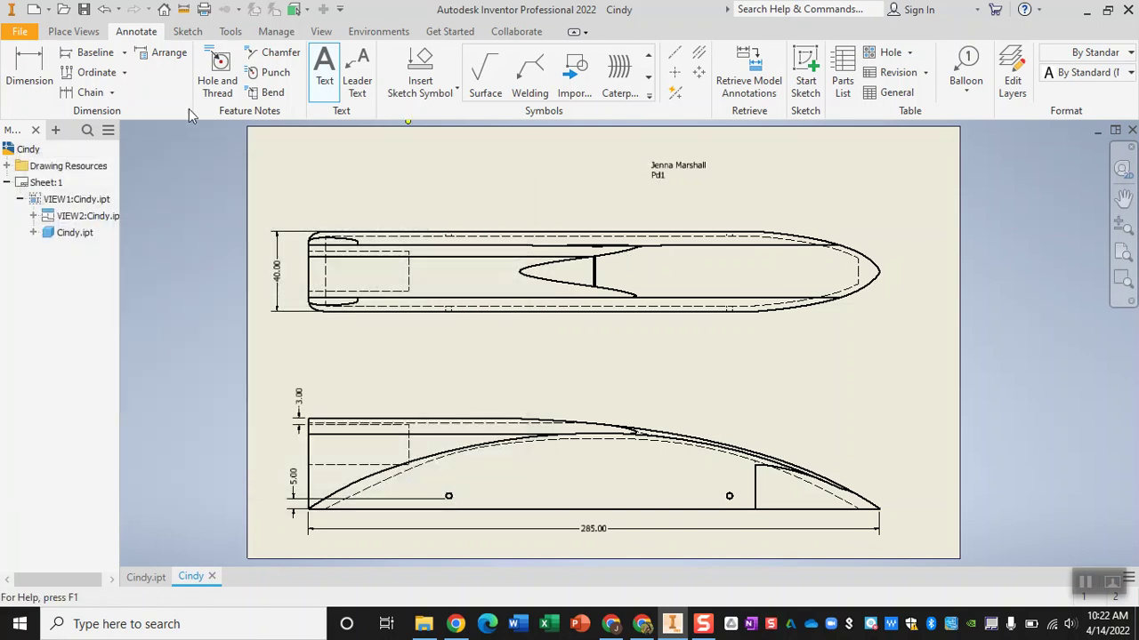
# - Export the drawing to PDF, replacing the suggested file name with a new one
pyautogui.click(19, 32)
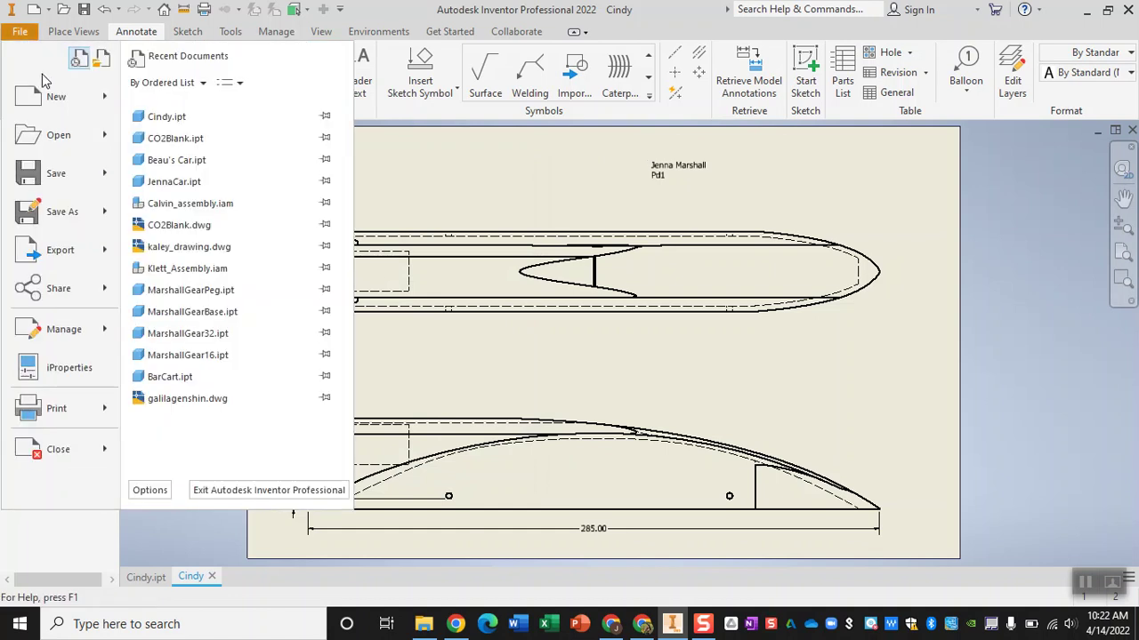
pyautogui.moveTo(89, 250)
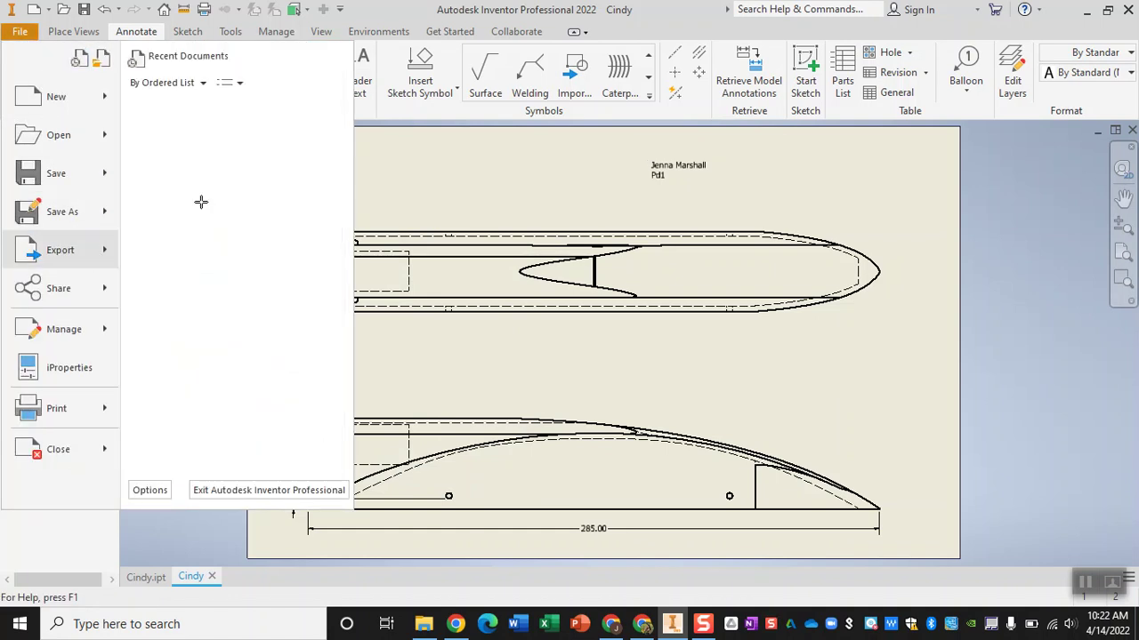
pyautogui.click(201, 202)
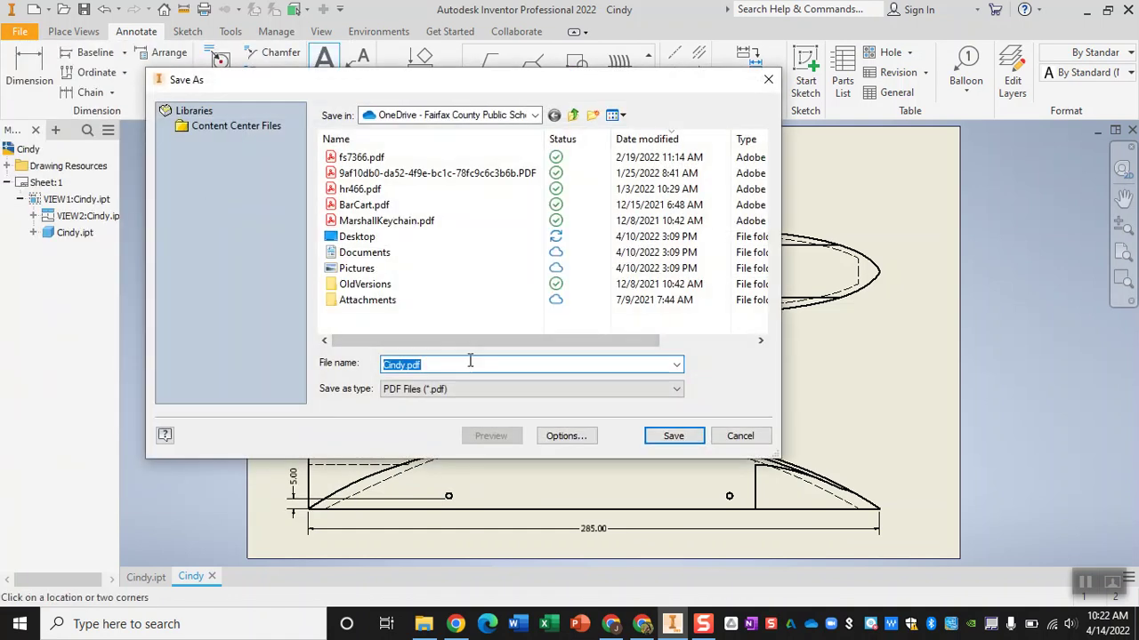
pyautogui.press('BackSpace')
pyautogui.write('Jenna')
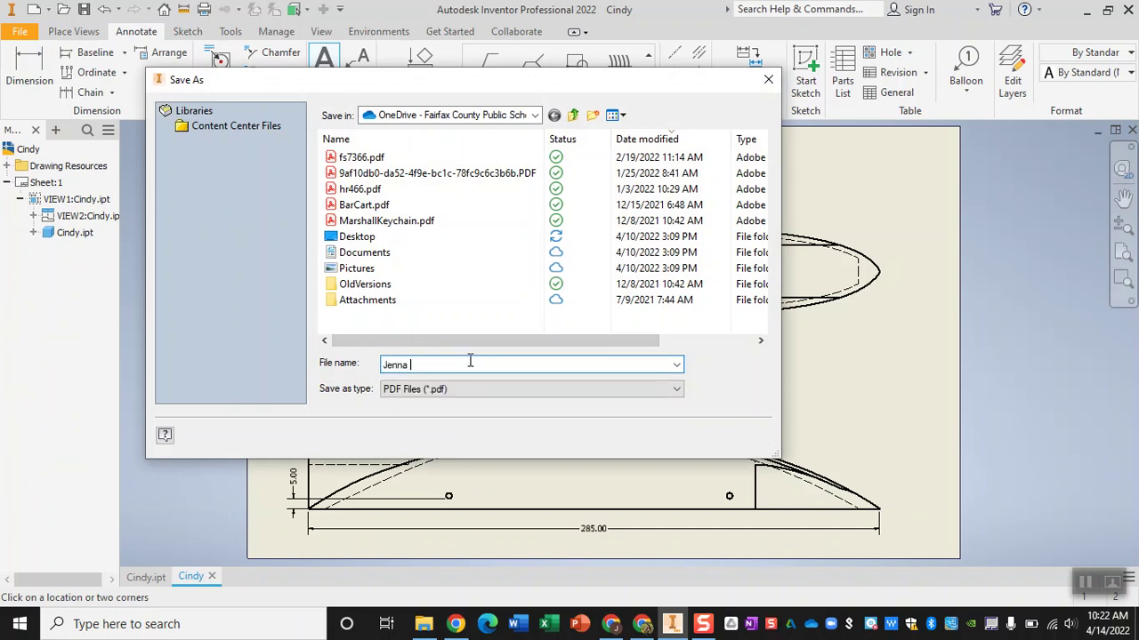
pyautogui.write('Car')
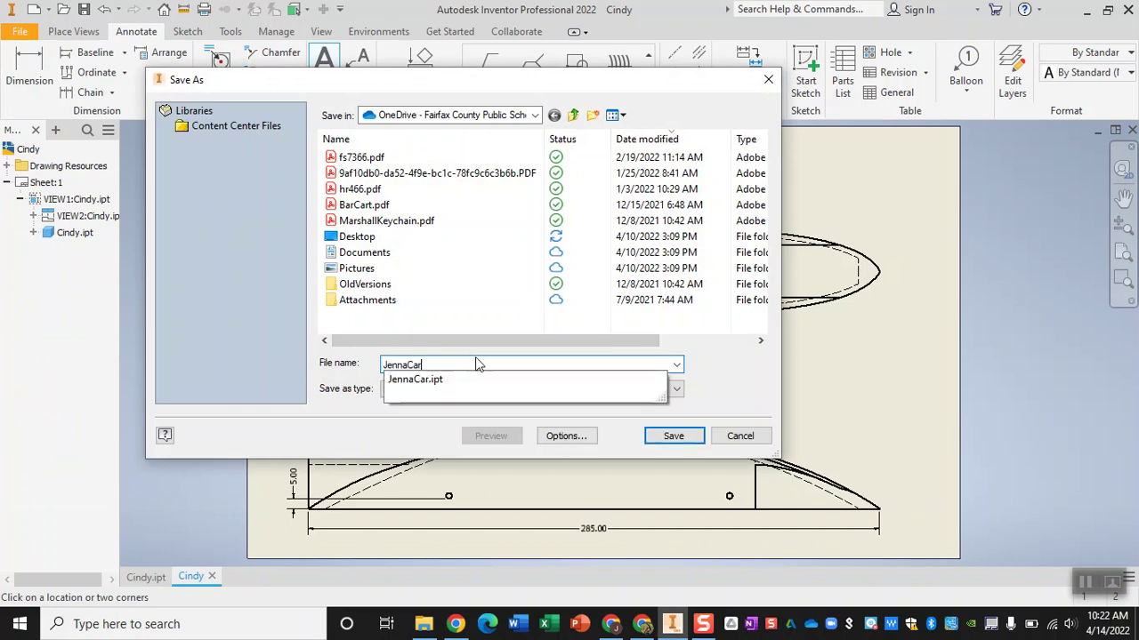
pyautogui.click(715, 381)
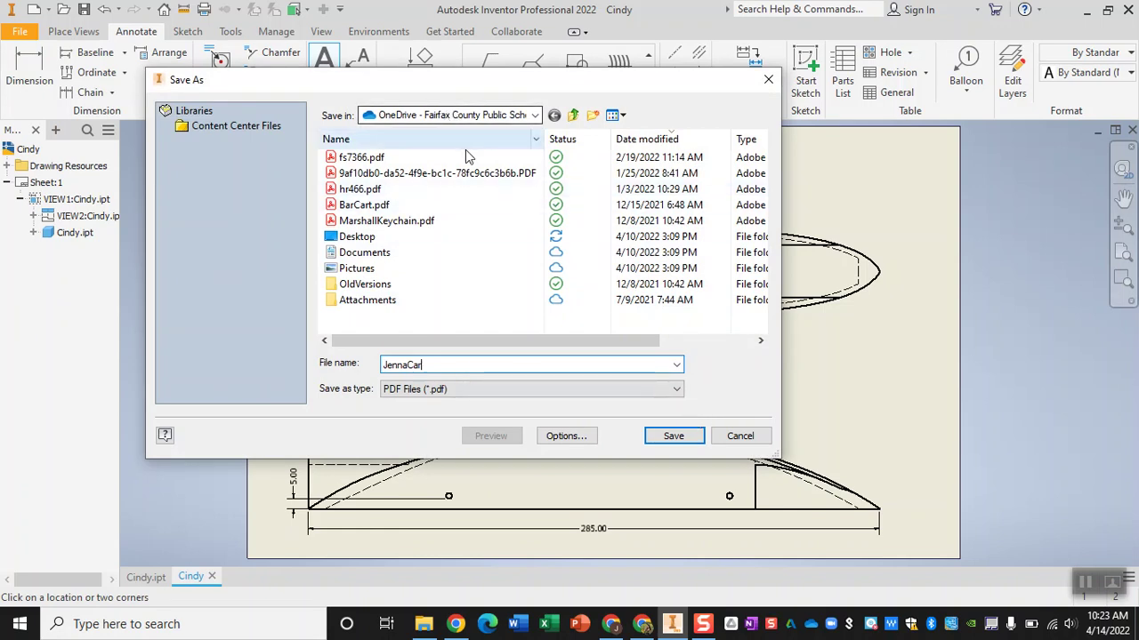
pyautogui.click(673, 438)
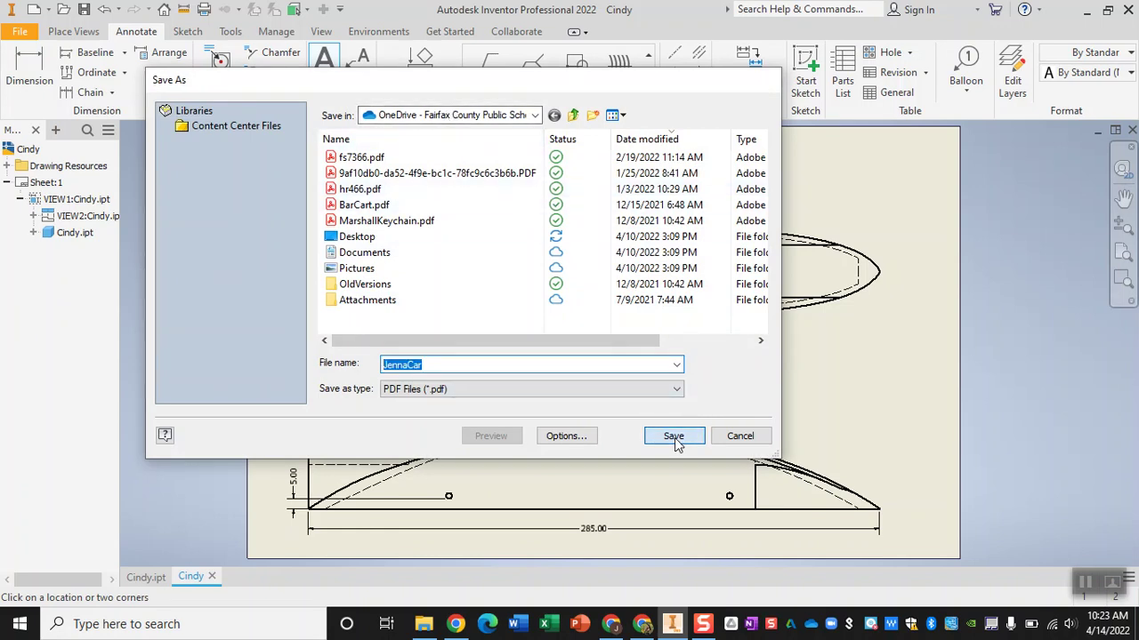